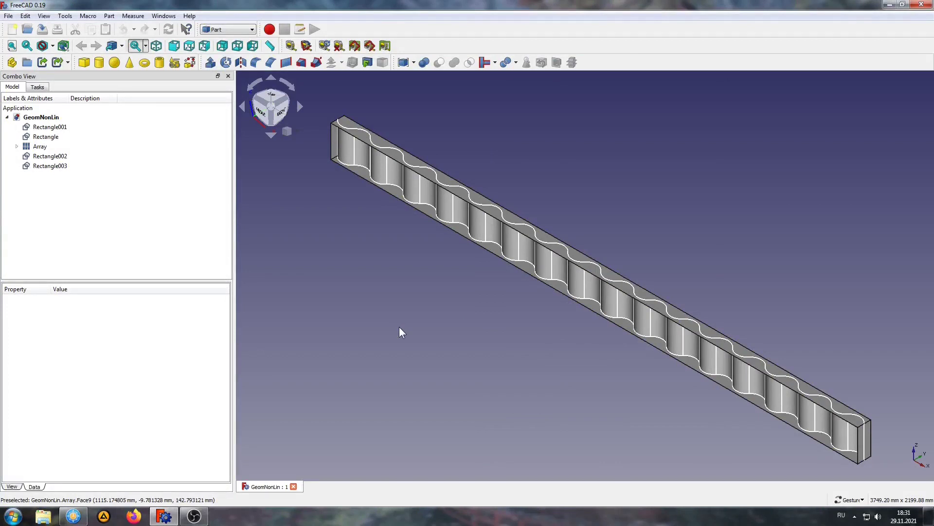
Merge Rectangle001–Rectangle003 and the Array into one BooleanFragments object via Part > Split.
{"action": "left_click_drag", "start_coordinate": [64, 203], "coordinate": [63, 124]}
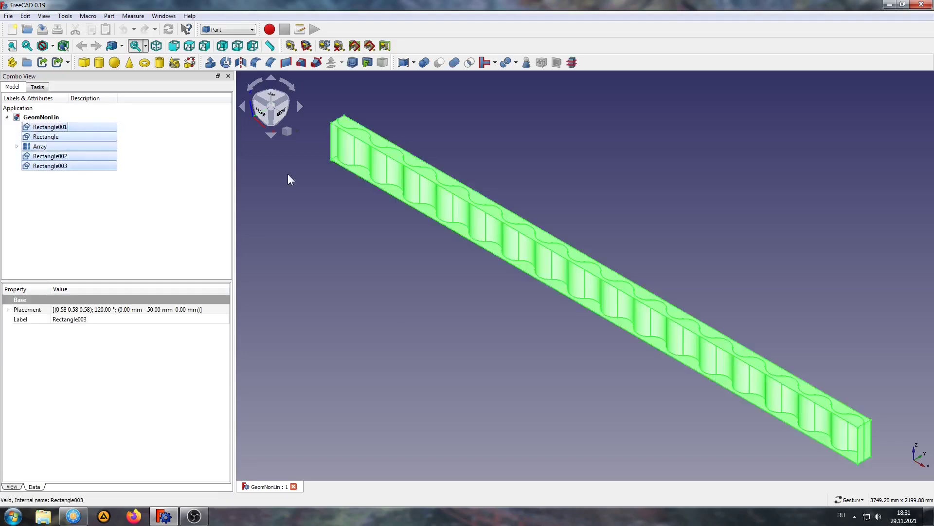
{"action": "left_click", "coordinate": [506, 62]}
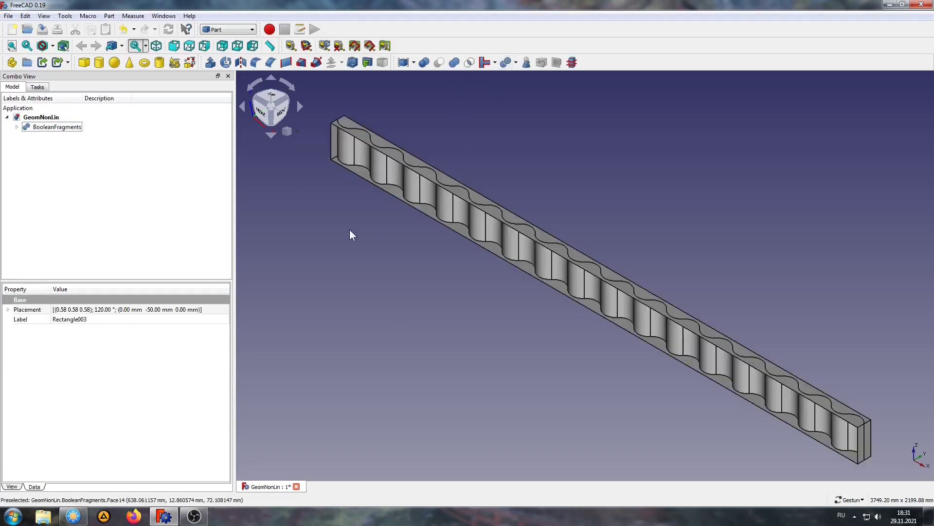
{"action": "left_click", "coordinate": [228, 29]}
Create a new FEM Analysis containing a CalculiX solver.
{"action": "left_click", "coordinate": [226, 70]}
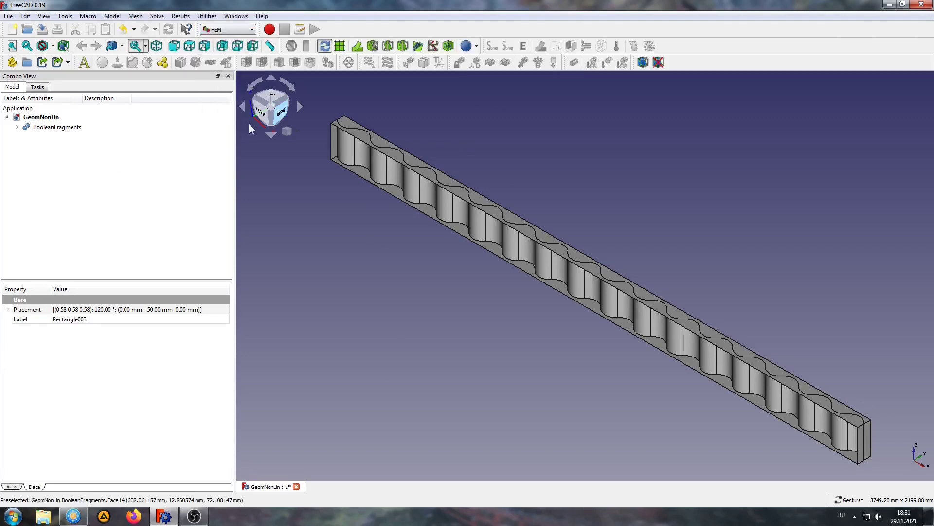
{"action": "left_click", "coordinate": [84, 63]}
{"action": "left_click", "coordinate": [16, 137]}
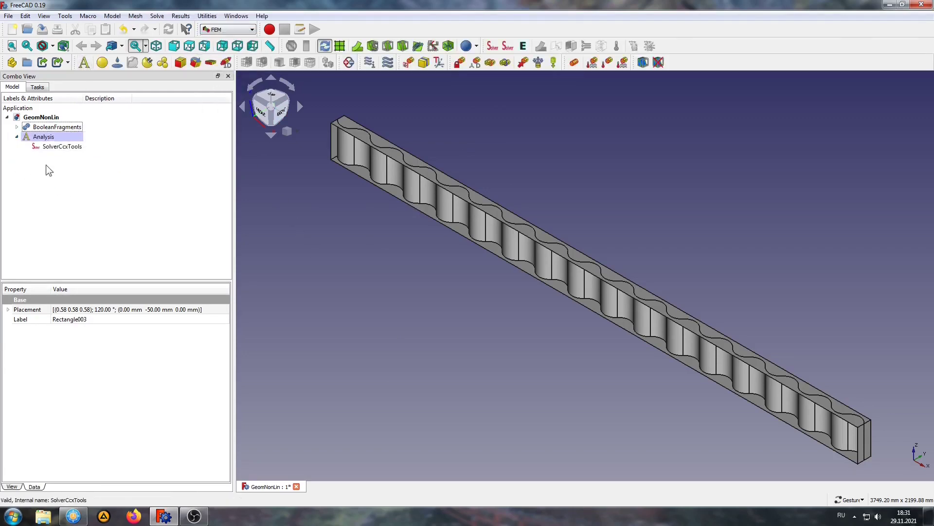
Mesh the BooleanFragments beam with Gmsh using automatic sizing (50 mm max element).
{"action": "left_click", "coordinate": [57, 127]}
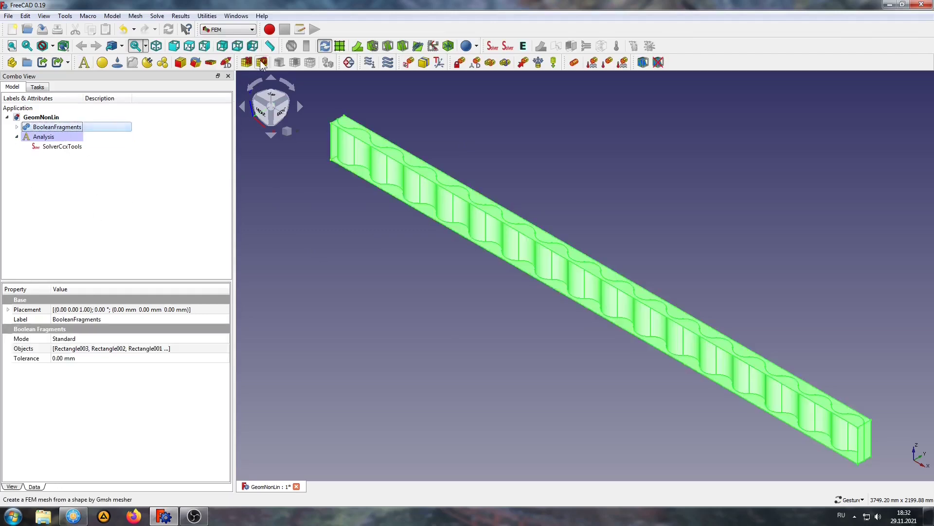
{"action": "left_click", "coordinate": [574, 62]}
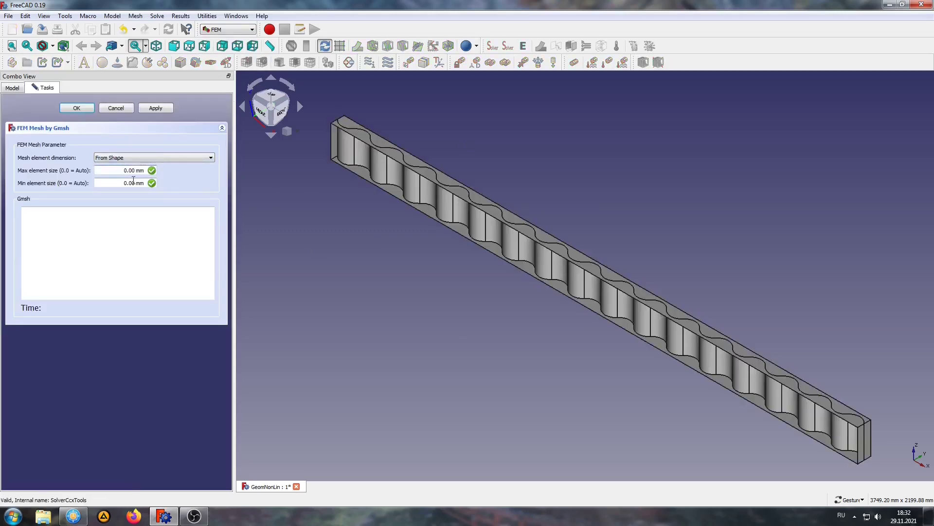
{"action": "type", "text": "50"}
{"action": "left_click", "coordinate": [148, 107]}
{"action": "left_click", "coordinate": [76, 108]}
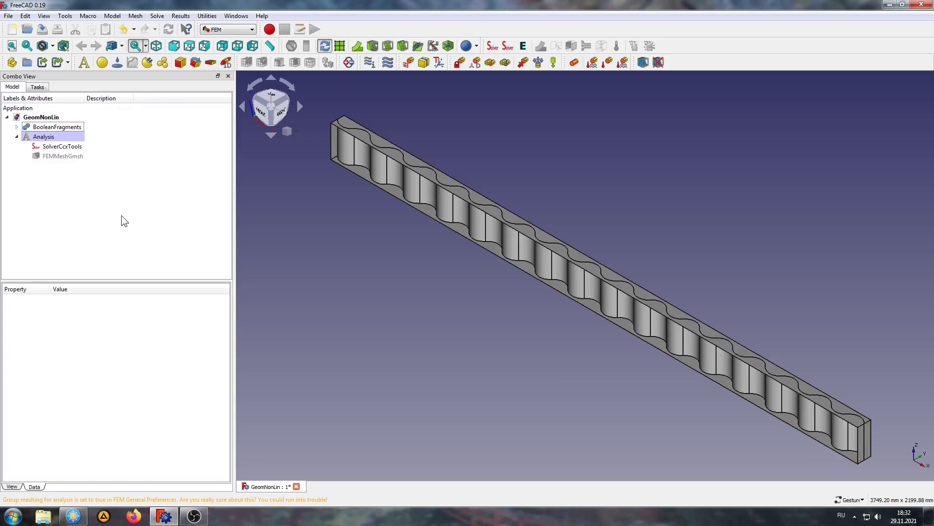
Add a 10 mm shell thickness on the wavy webs Face7 and Face5 and top flange Face6.
{"action": "left_click", "coordinate": [211, 62]}
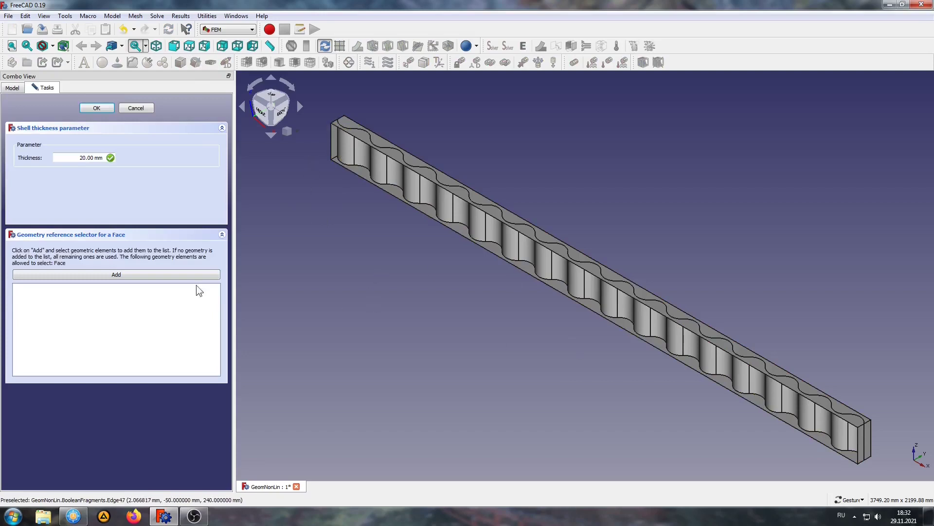
{"action": "key", "text": "BackSpace"}
{"action": "type", "text": "1"}
{"action": "left_click", "coordinate": [163, 271]}
{"action": "left_click", "coordinate": [419, 215]}
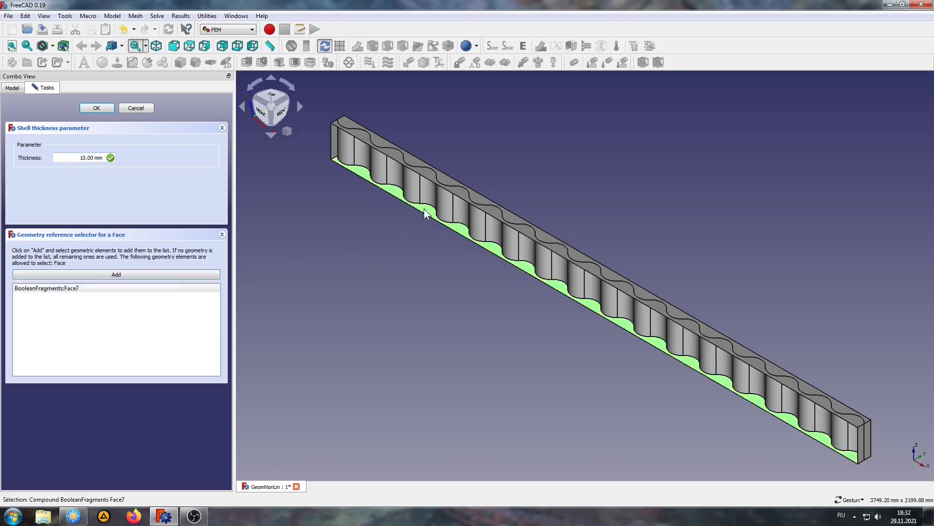
{"action": "left_click", "coordinate": [173, 276]}
{"action": "left_click", "coordinate": [397, 160]}
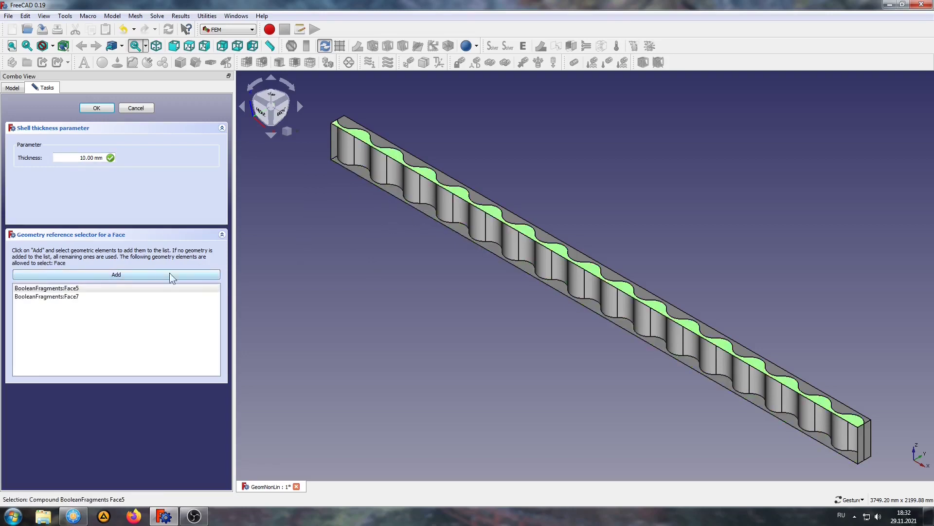
{"action": "left_click", "coordinate": [144, 274]}
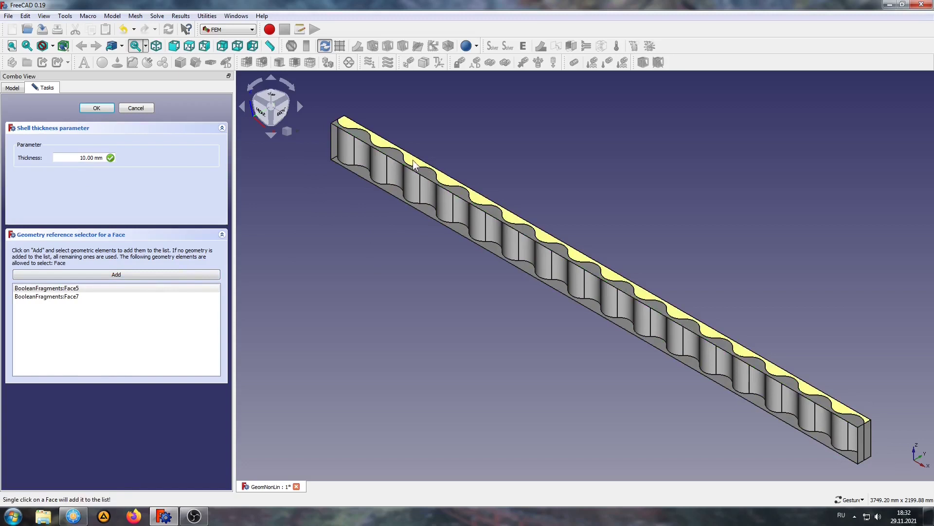
{"action": "left_click", "coordinate": [413, 160]}
Add Face8, Face4, Face3, Face2 and Face1 to the 10 mm shell thickness and confirm it.
{"action": "left_click_drag", "start_coordinate": [666, 225], "coordinate": [581, 297]}
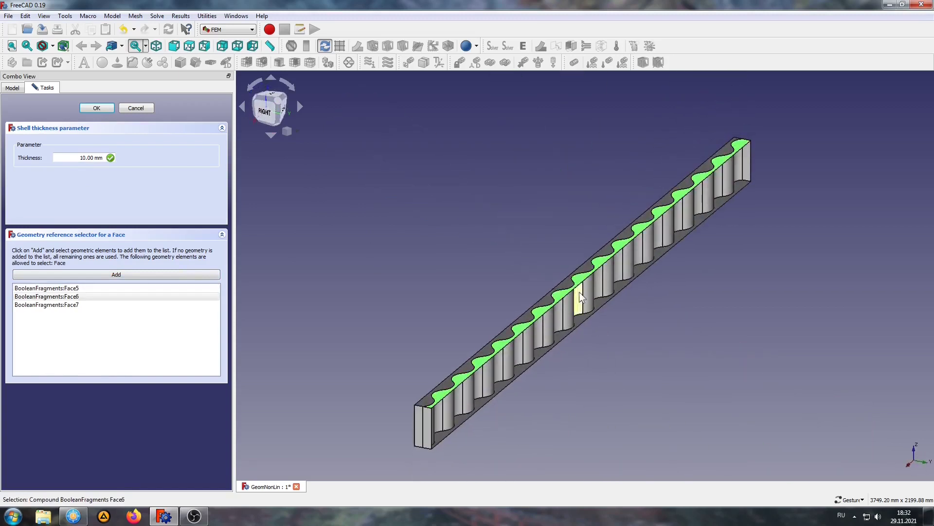
{"action": "left_click", "coordinate": [109, 274]}
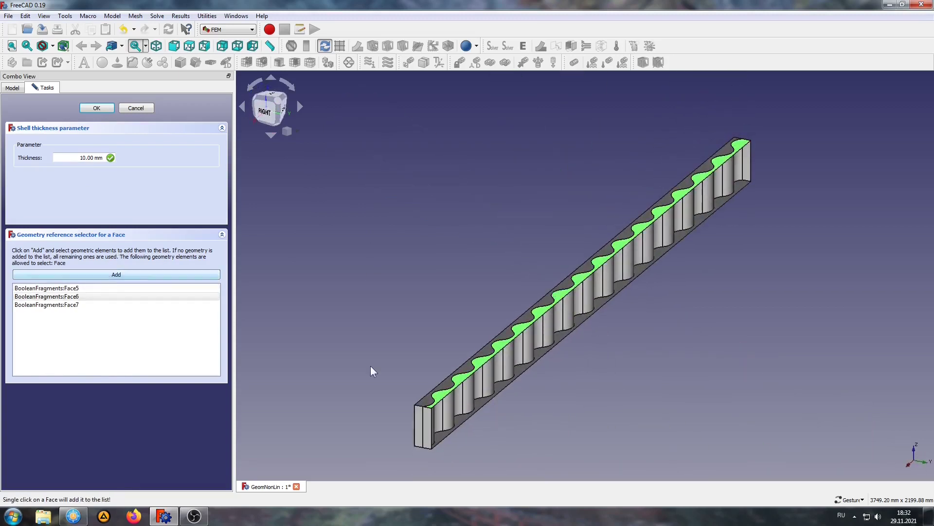
{"action": "left_click", "coordinate": [577, 324]}
{"action": "left_click", "coordinate": [210, 275]}
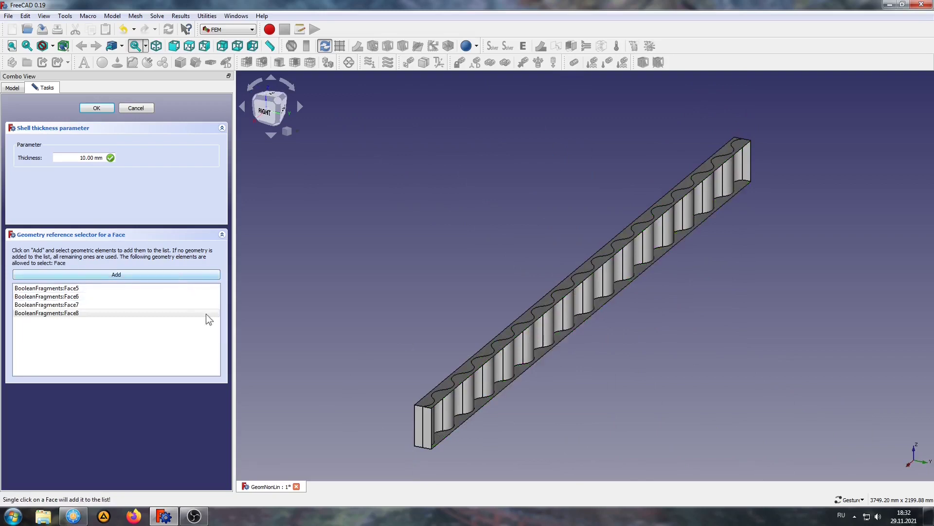
{"action": "left_click", "coordinate": [427, 428]}
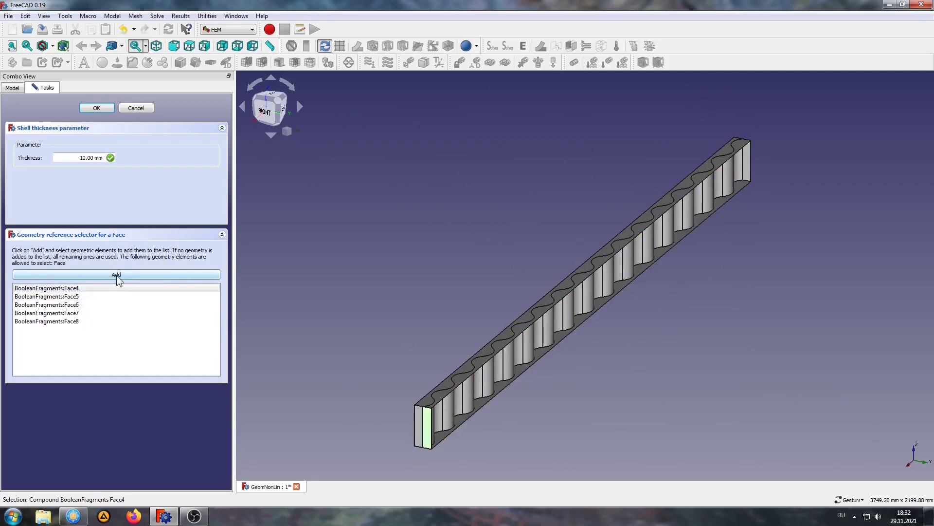
{"action": "left_click", "coordinate": [118, 275]}
{"action": "left_click", "coordinate": [419, 426]}
{"action": "left_click_drag", "start_coordinate": [753, 355], "coordinate": [452, 368]}
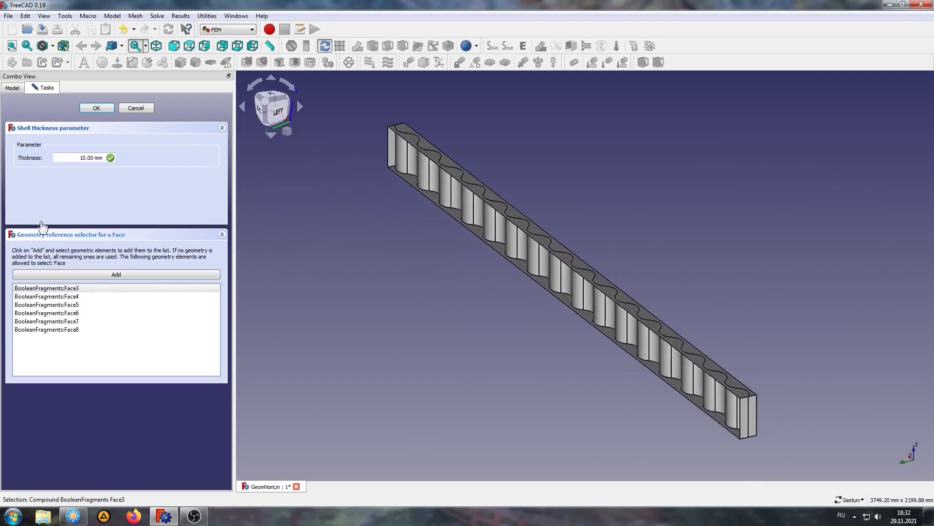
{"action": "left_click", "coordinate": [68, 275]}
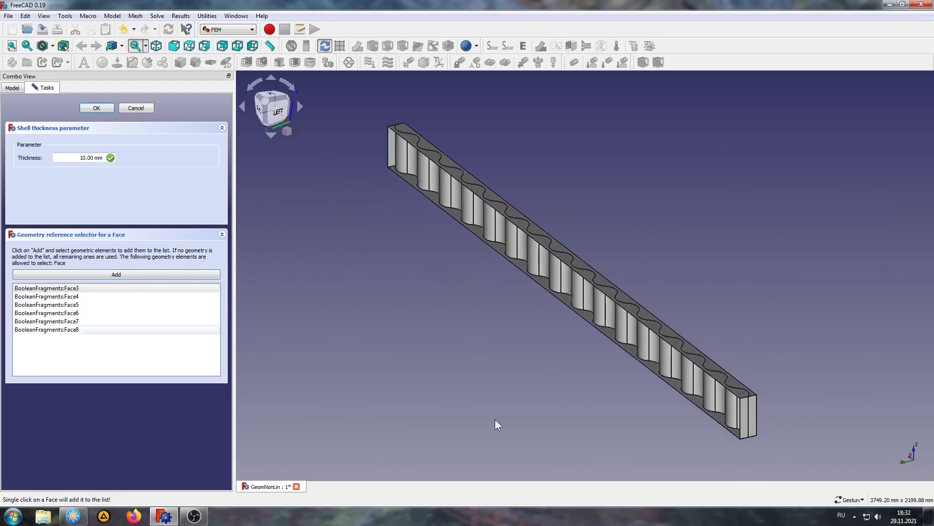
{"action": "left_click", "coordinate": [745, 422]}
{"action": "left_click", "coordinate": [121, 276]}
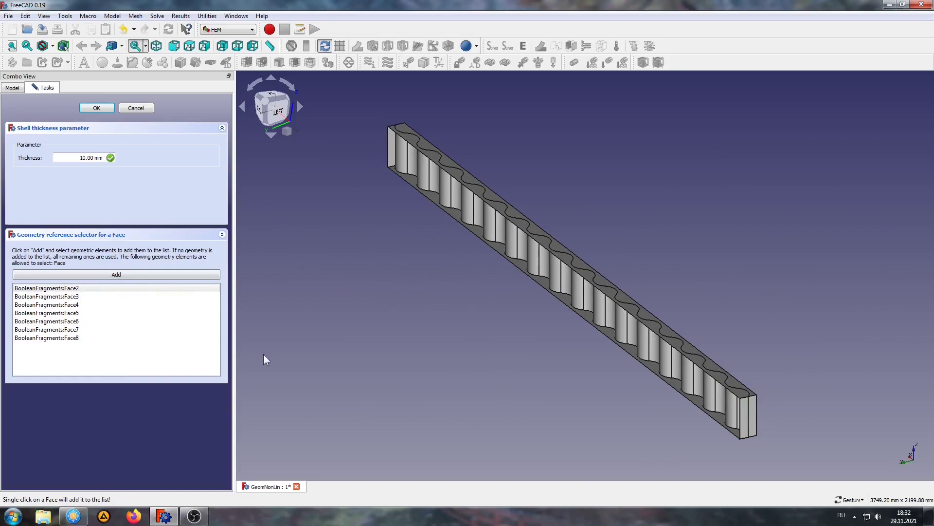
{"action": "left_click", "coordinate": [753, 414]}
{"action": "left_click_drag", "start_coordinate": [752, 414], "coordinate": [507, 335]}
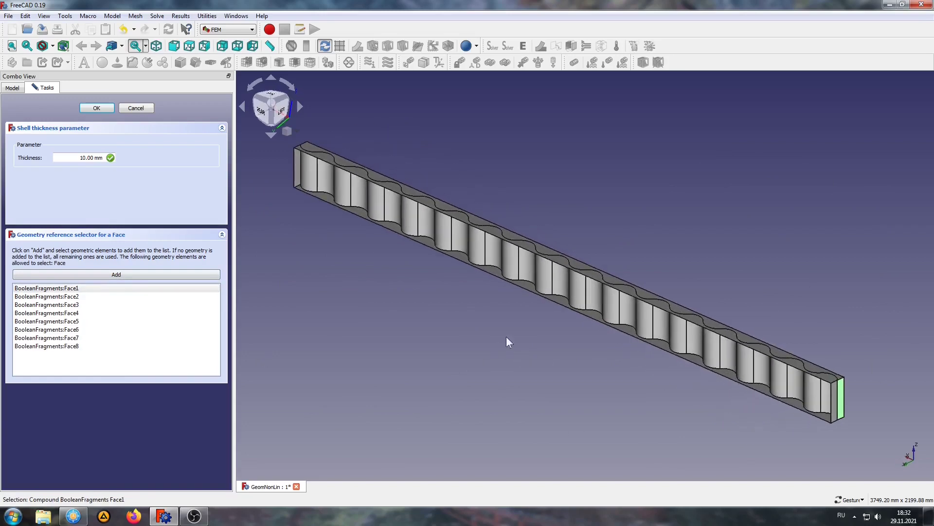
{"action": "left_click", "coordinate": [103, 110]}
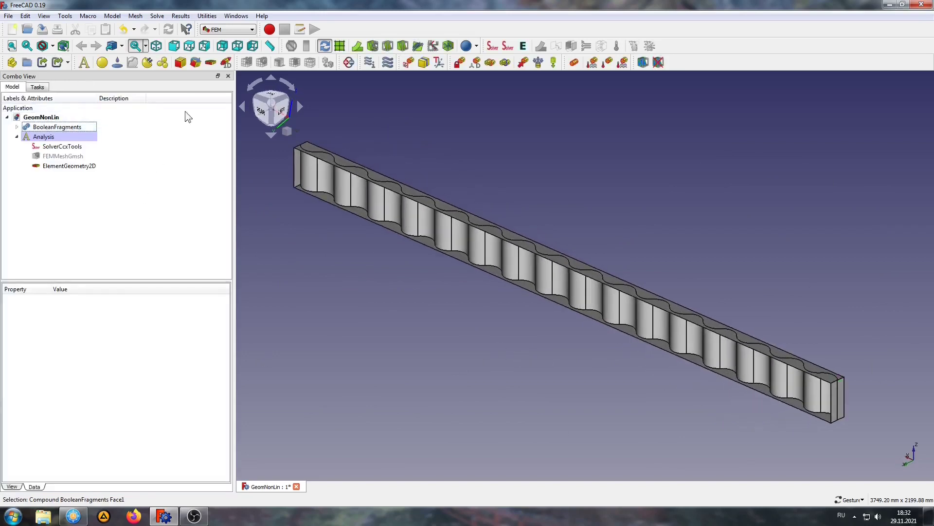
Add a second shell thickness definition, ElementGeometry2D001.
{"action": "left_click", "coordinate": [213, 65]}
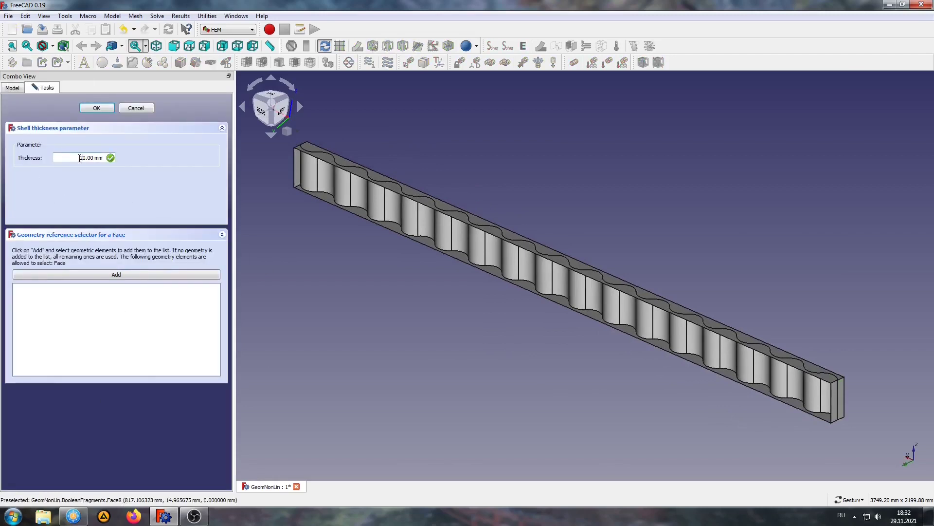
{"action": "left_click_drag", "start_coordinate": [82, 158], "coordinate": [66, 168]}
{"action": "left_click", "coordinate": [103, 110]}
{"action": "left_click_drag", "start_coordinate": [408, 320], "coordinate": [408, 328]}
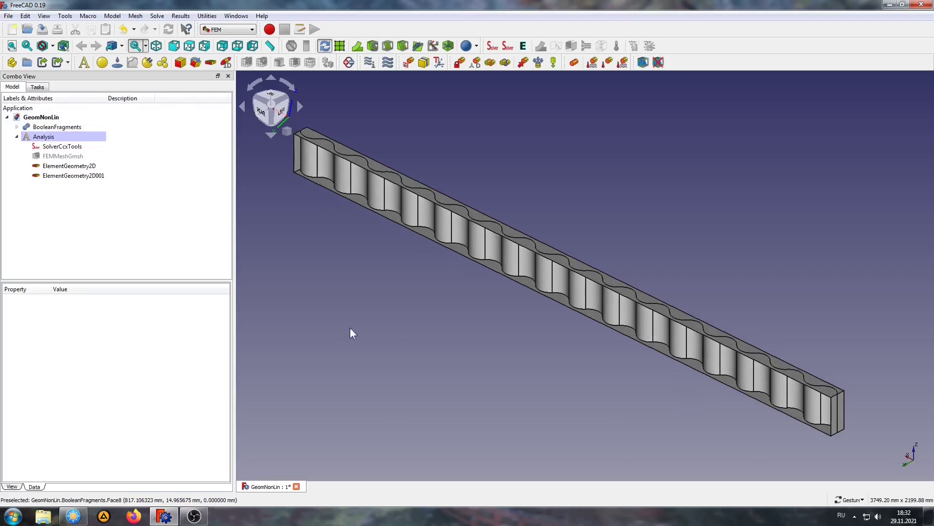
{"action": "right_click_drag", "start_coordinate": [347, 327], "coordinate": [387, 323]}
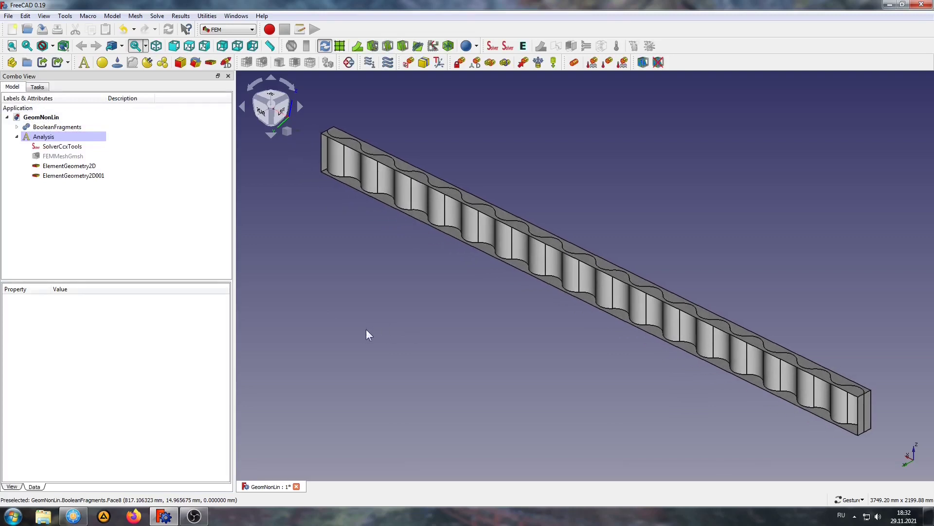
Create a displacement constraint fixing x, y and z.
{"action": "left_click", "coordinate": [475, 62]}
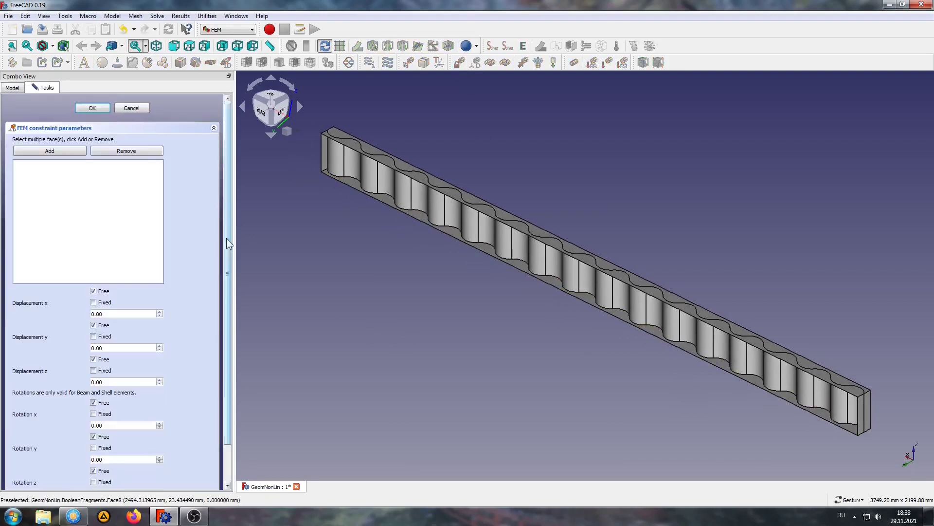
{"action": "left_click", "coordinate": [93, 302]}
{"action": "left_click", "coordinate": [92, 336]}
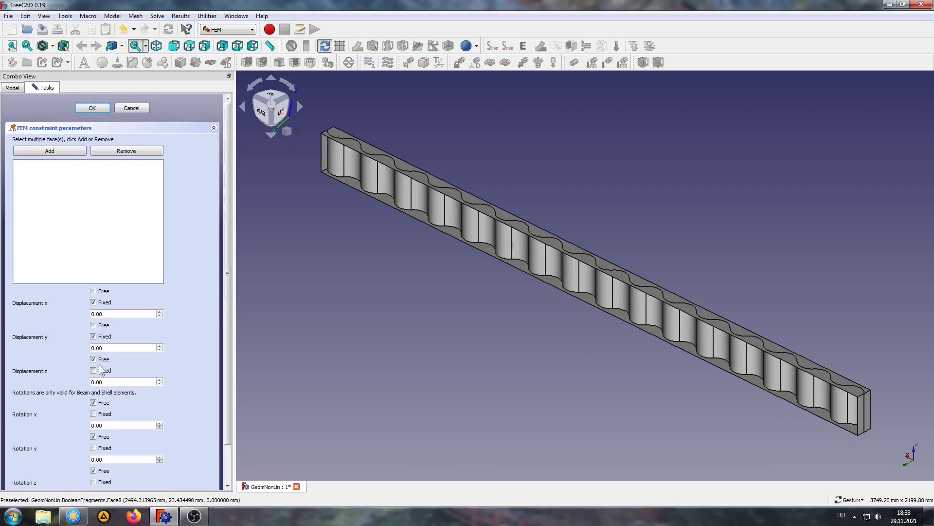
{"action": "left_click", "coordinate": [93, 371]}
{"action": "mouse_move", "coordinate": [382, 390]}
{"action": "left_mouse_down"}
{"action": "mouse_move", "coordinate": [241, 299]}
{"action": "mouse_move", "coordinate": [180, 308]}
{"action": "left_mouse_up"}
{"action": "scroll", "coordinate": [470, 197], "scroll_direction": "up", "scroll_amount": 5}
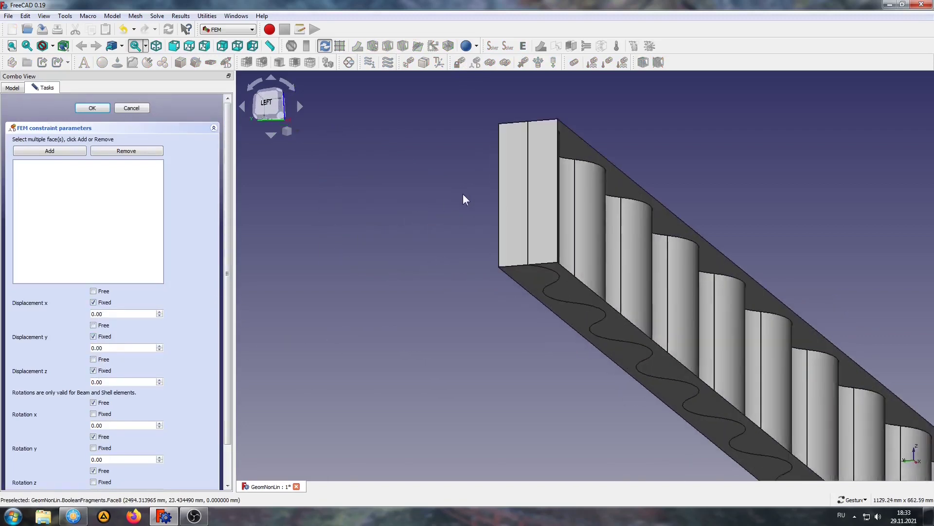
{"action": "right_click_drag", "start_coordinate": [465, 200], "coordinate": [360, 216]}
Assign the near end's two bottom edges, including Edge7, to the fixed support.
{"action": "left_click", "coordinate": [71, 151]}
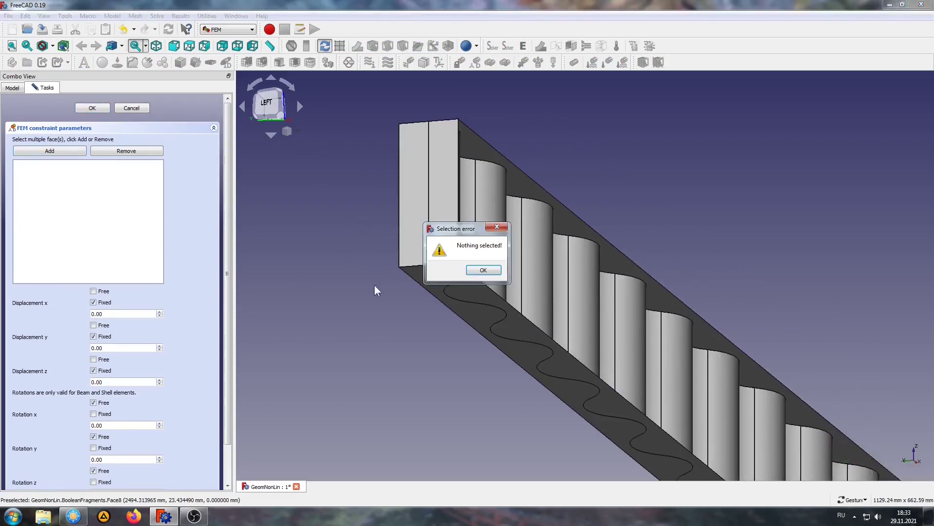
{"action": "left_click", "coordinate": [474, 276]}
{"action": "left_click", "coordinate": [406, 264]}
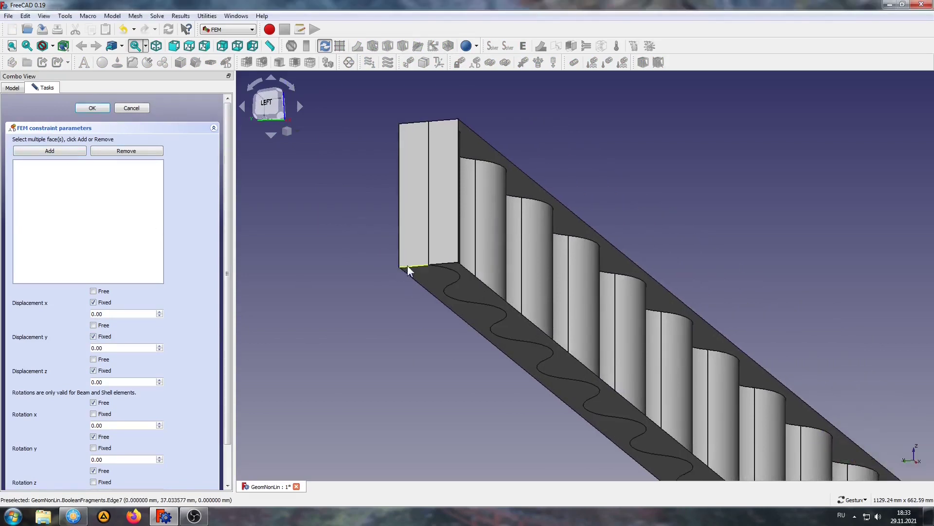
{"action": "left_click", "coordinate": [53, 154]}
{"action": "left_click", "coordinate": [443, 264]}
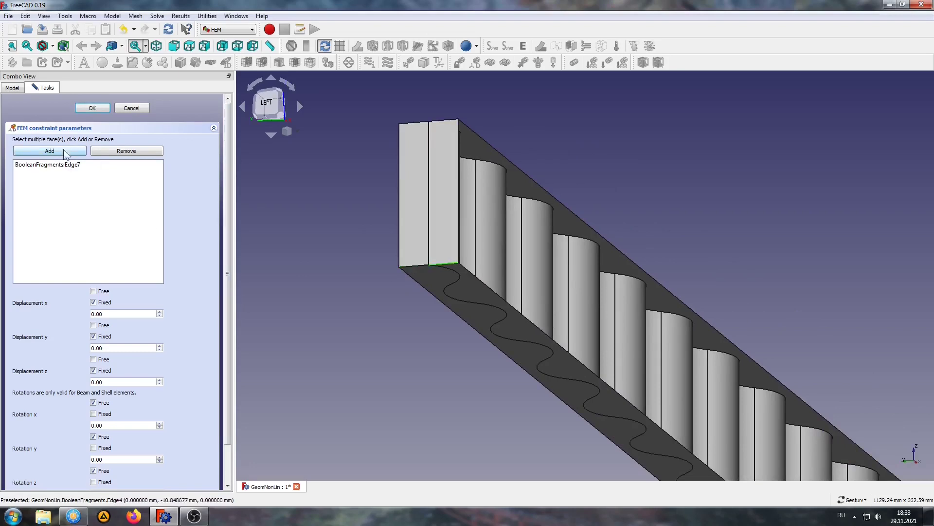
{"action": "left_click", "coordinate": [67, 151]}
{"action": "left_click", "coordinate": [103, 107]}
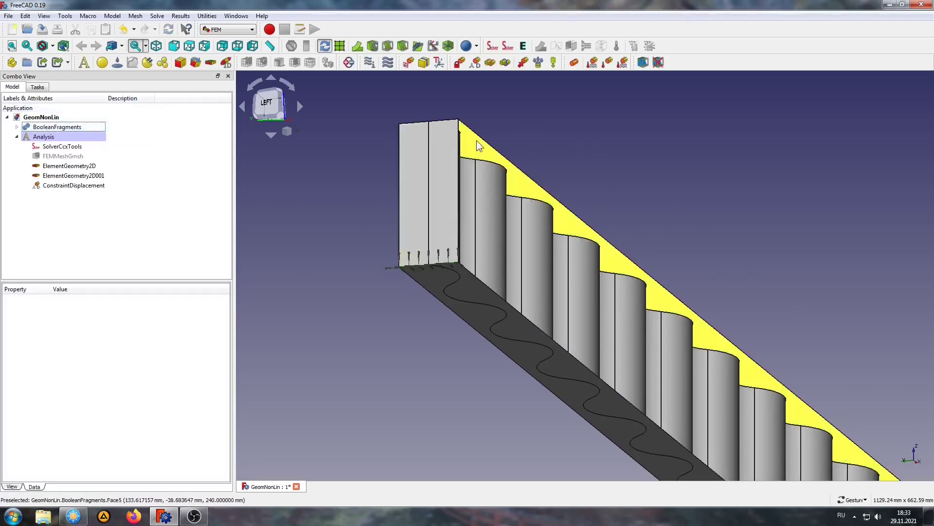
Add a second displacement constraint fixing y and z on far-end edges Edge11 and Edge14.
{"action": "scroll", "coordinate": [552, 161], "scroll_direction": "down", "scroll_amount": 3}
{"action": "mouse_move", "coordinate": [554, 161]}
{"action": "left_mouse_down"}
{"action": "mouse_move", "coordinate": [547, 182]}
{"action": "mouse_move", "coordinate": [827, 348]}
{"action": "left_mouse_up"}
{"action": "scroll", "coordinate": [807, 371], "scroll_direction": "up", "scroll_amount": 5}
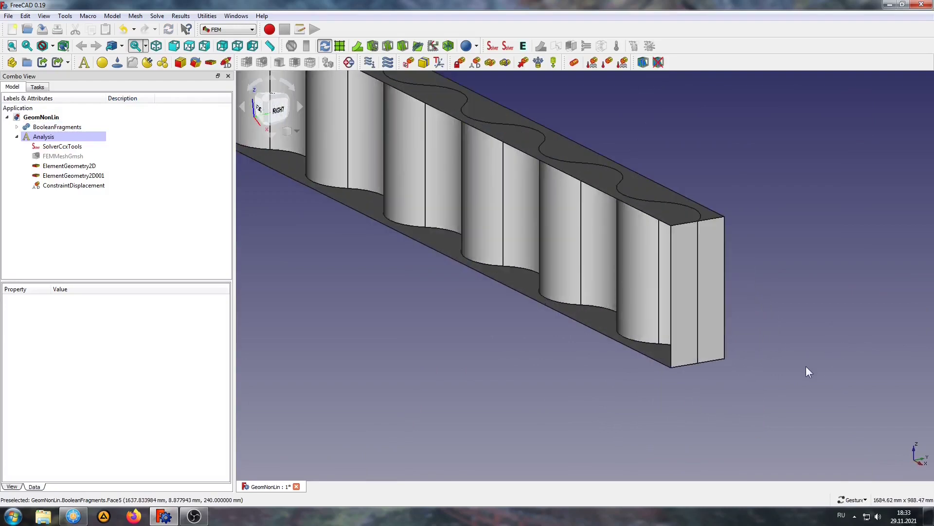
{"action": "left_click", "coordinate": [475, 63]}
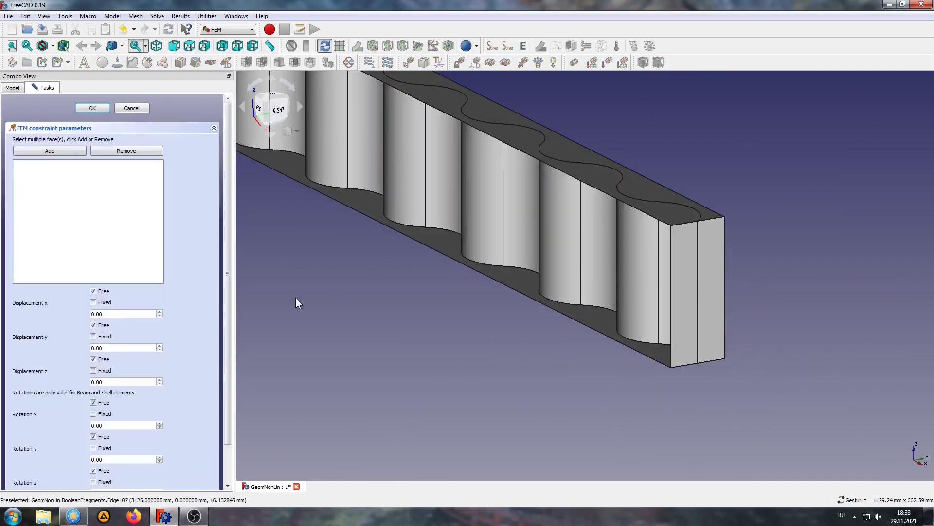
{"action": "left_click", "coordinate": [95, 372]}
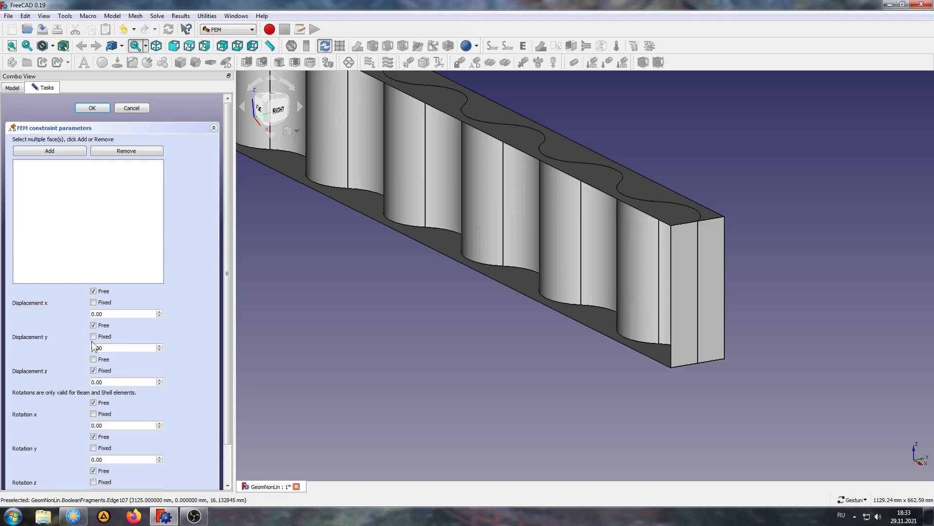
{"action": "left_click", "coordinate": [680, 368]}
{"action": "left_click", "coordinate": [71, 150]}
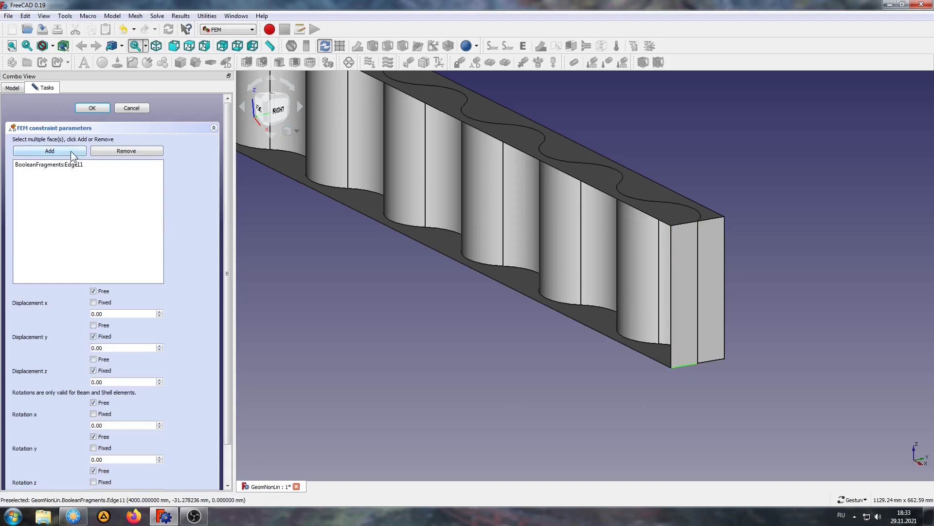
{"action": "left_click", "coordinate": [715, 363]}
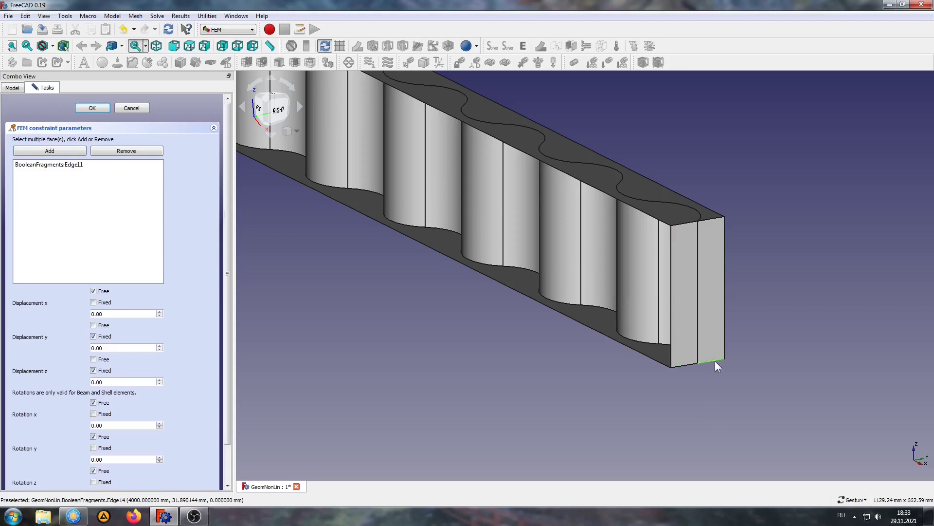
{"action": "left_click", "coordinate": [73, 151]}
{"action": "left_click", "coordinate": [93, 109]}
{"action": "scroll", "coordinate": [558, 330], "scroll_direction": "down", "scroll_amount": 3}
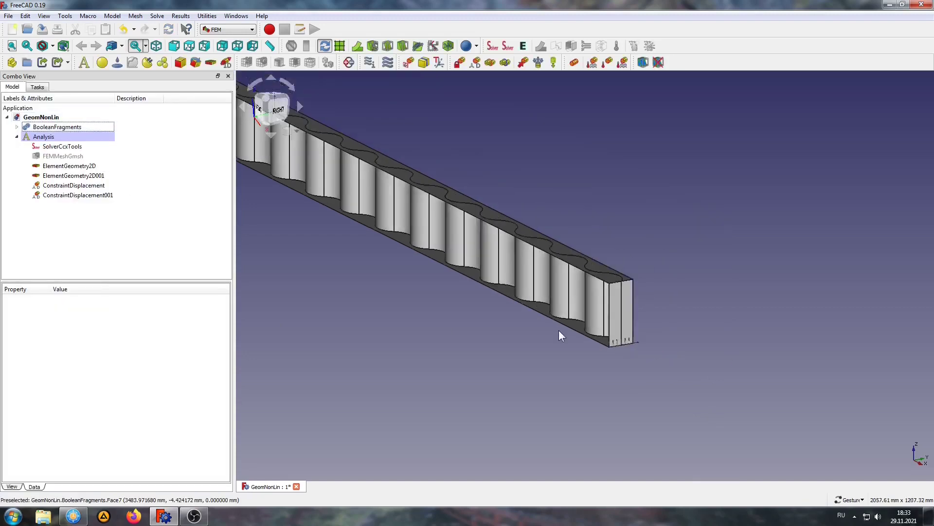
{"action": "scroll", "coordinate": [559, 330], "scroll_direction": "down", "scroll_amount": 2}
{"action": "mouse_move", "coordinate": [442, 304]}
{"action": "left_mouse_down"}
{"action": "mouse_move", "coordinate": [523, 337]}
{"action": "mouse_move", "coordinate": [430, 319]}
{"action": "left_mouse_up"}
Apply a reversed 100000 N force on Face5 and Face6, and add a self-weight constraint.
{"action": "scroll", "coordinate": [501, 333], "scroll_direction": "down", "scroll_amount": 2}
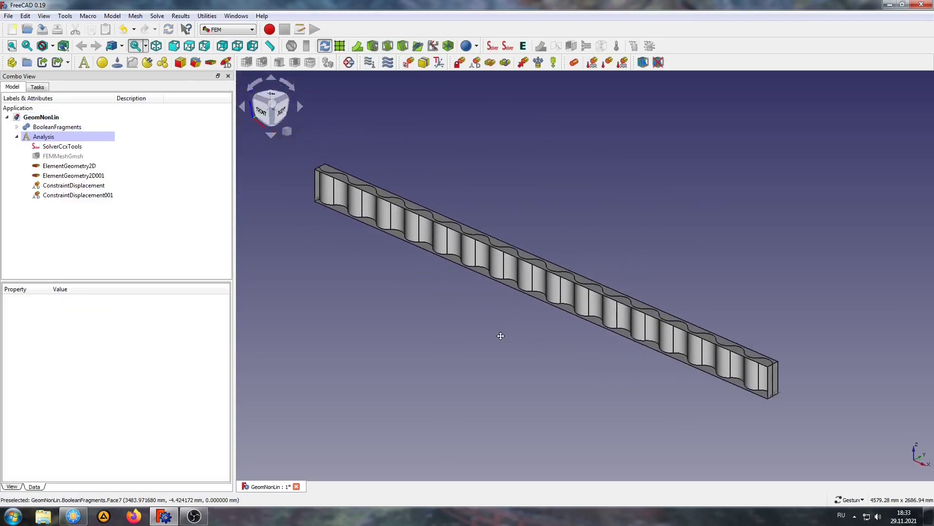
{"action": "mouse_move", "coordinate": [501, 334]}
{"action": "right_mouse_down"}
{"action": "mouse_move", "coordinate": [498, 349]}
{"action": "mouse_move", "coordinate": [506, 341]}
{"action": "right_mouse_up"}
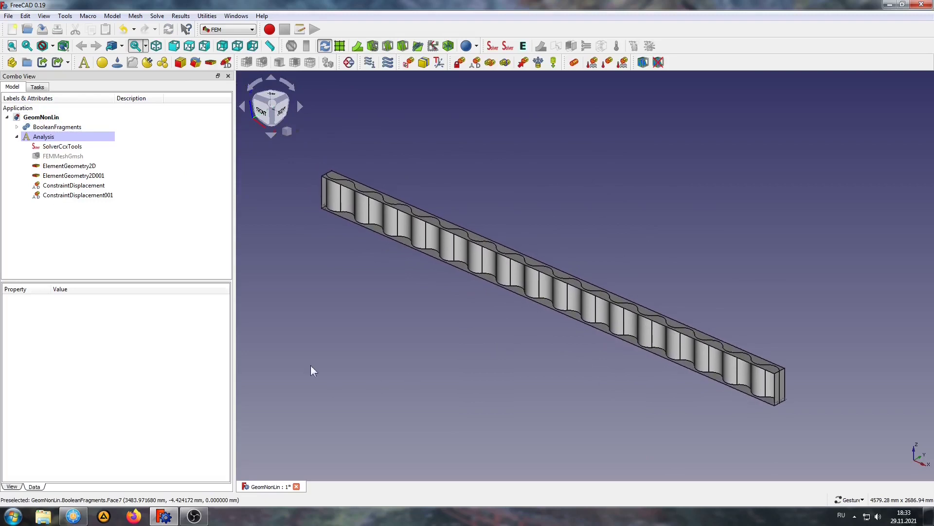
{"action": "left_click", "coordinate": [523, 62]}
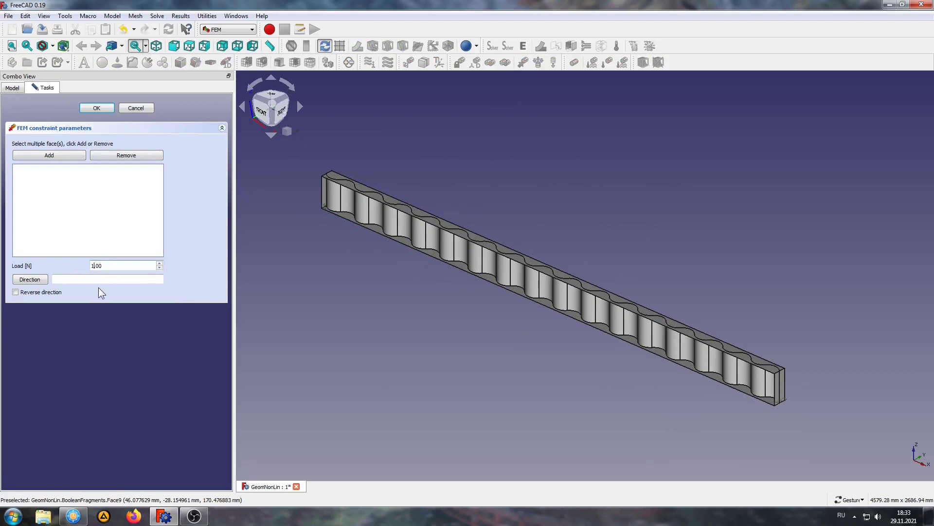
{"action": "type", "text": "000."}
{"action": "type", "text": "000.00"}
{"action": "left_click", "coordinate": [350, 183]}
{"action": "left_click", "coordinate": [59, 154]}
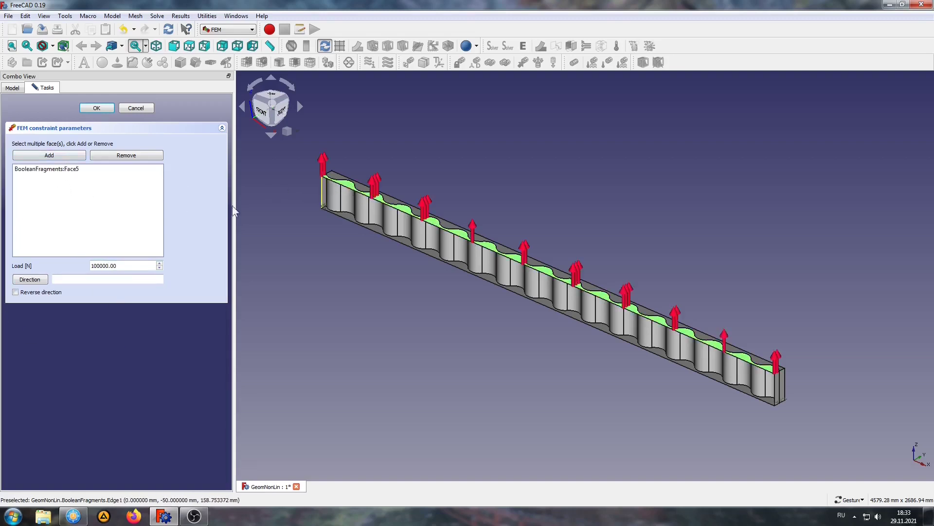
{"action": "left_click", "coordinate": [38, 161]}
{"action": "left_click", "coordinate": [15, 292]}
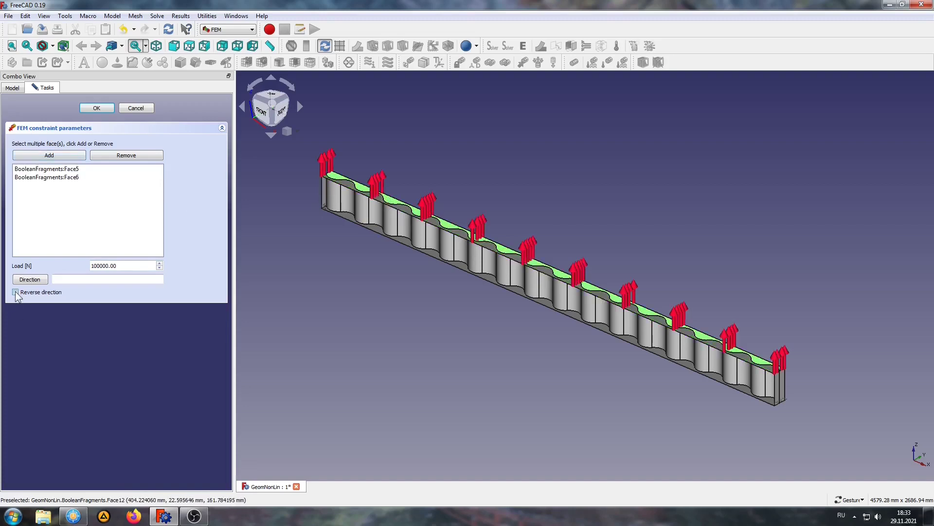
{"action": "left_click", "coordinate": [96, 108]}
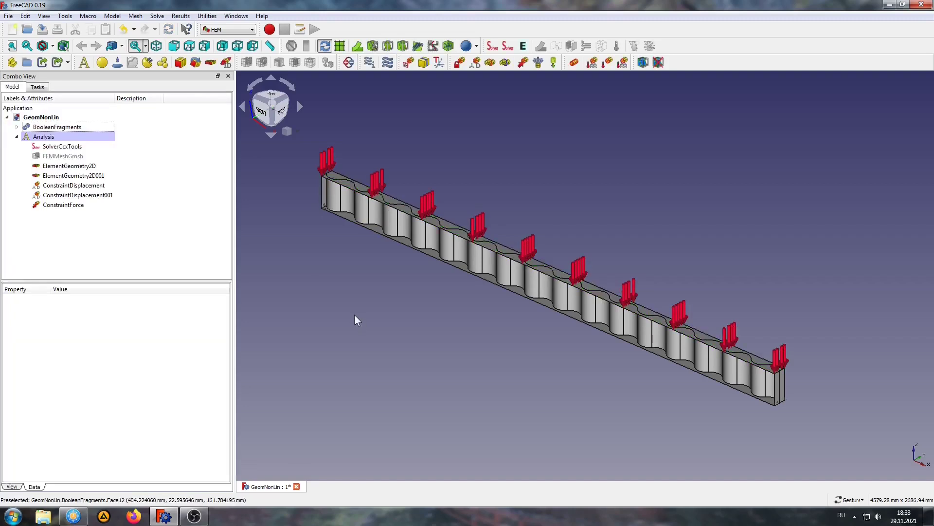
{"action": "left_click", "coordinate": [555, 63]}
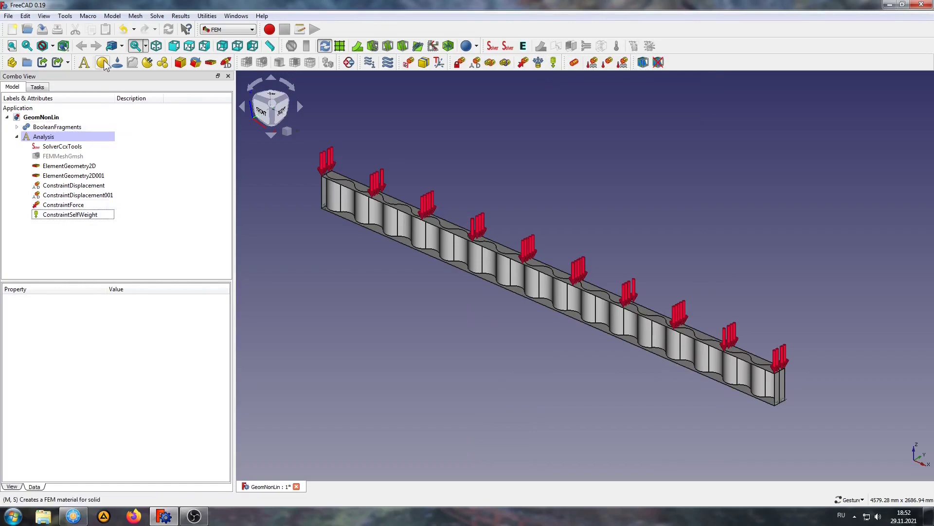
Create a solid material using the CalculiX-Steel material card.
{"action": "key", "text": "m"}
{"action": "key", "text": "s"}
{"action": "left_click", "coordinate": [152, 166]}
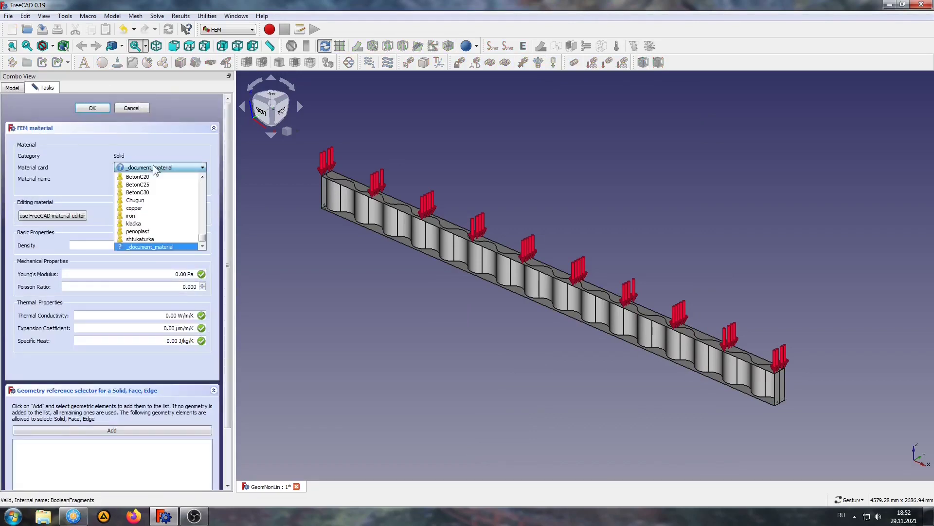
{"action": "scroll", "coordinate": [144, 233], "scroll_direction": "down", "scroll_amount": 3}
{"action": "scroll", "coordinate": [144, 233], "scroll_direction": "up", "scroll_amount": 3}
{"action": "scroll", "coordinate": [146, 235], "scroll_direction": "up", "scroll_amount": 3}
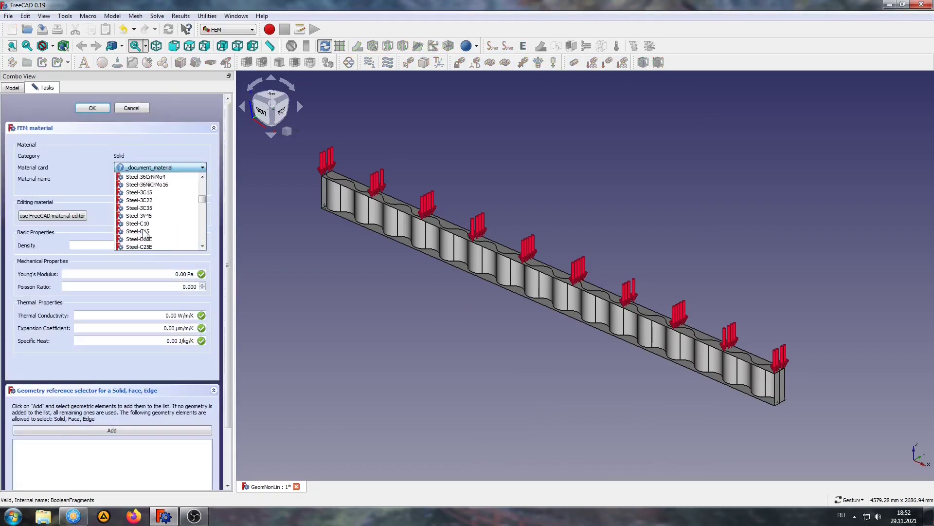
{"action": "scroll", "coordinate": [149, 236], "scroll_direction": "up", "scroll_amount": 2}
{"action": "scroll", "coordinate": [151, 238], "scroll_direction": "up", "scroll_amount": 3}
{"action": "scroll", "coordinate": [151, 239], "scroll_direction": "down", "scroll_amount": 2}
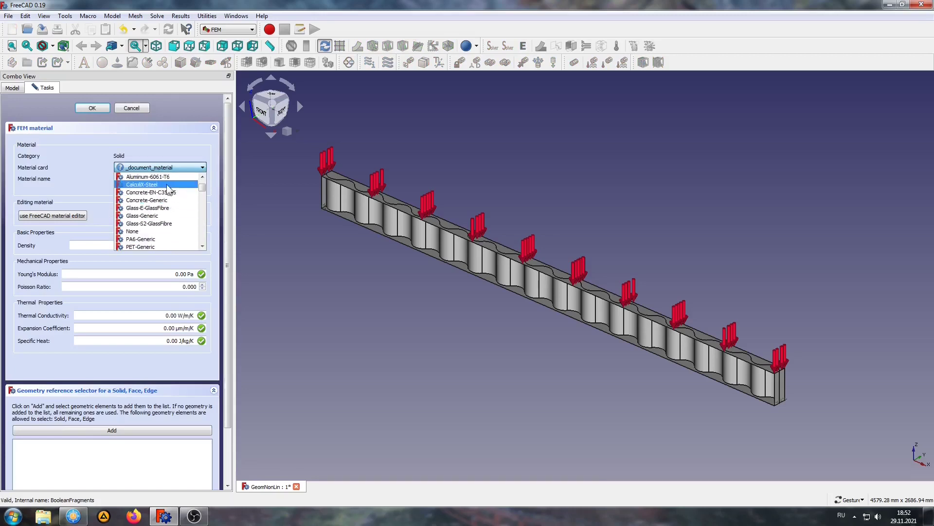
{"action": "left_click", "coordinate": [142, 184]}
{"action": "left_click", "coordinate": [100, 106]}
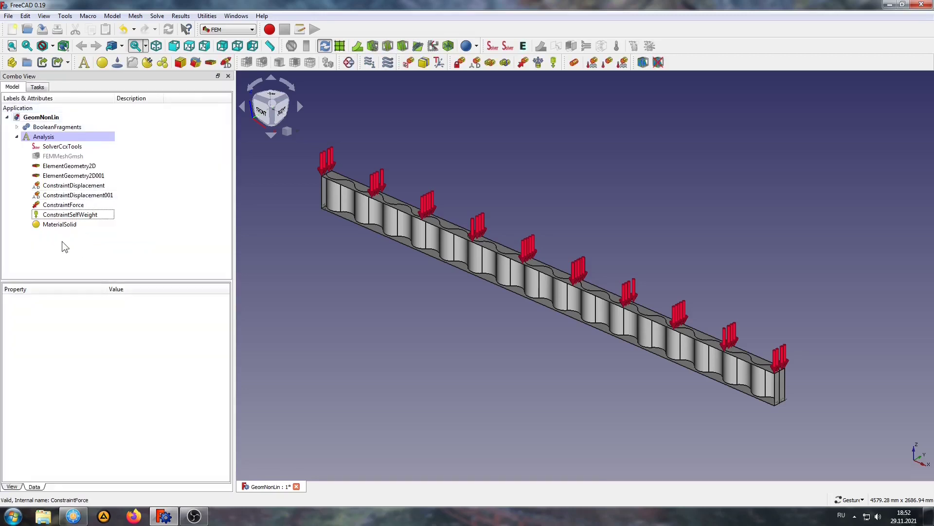
{"action": "left_click", "coordinate": [60, 224]}
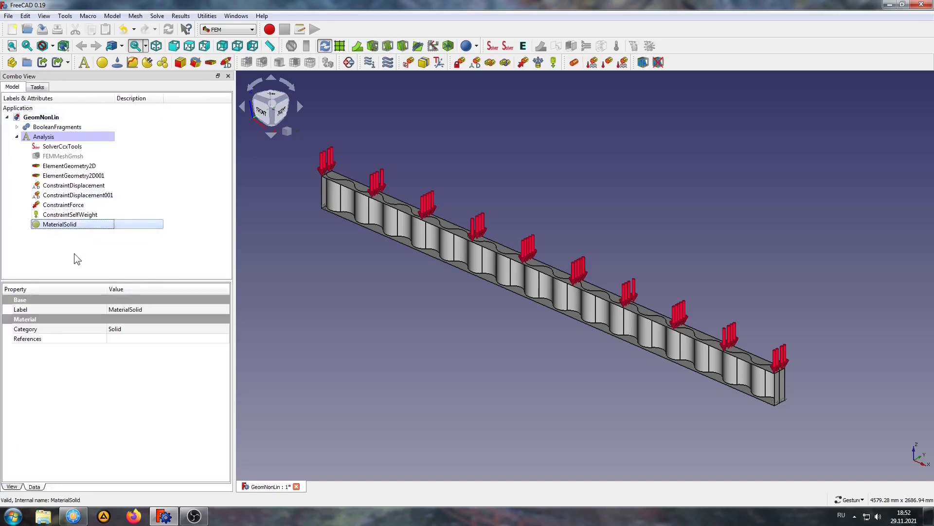
Add MaterialMechanicalNonlinear on MaterialSolid, keeping the simple hardening model.
{"action": "left_click", "coordinate": [132, 63]}
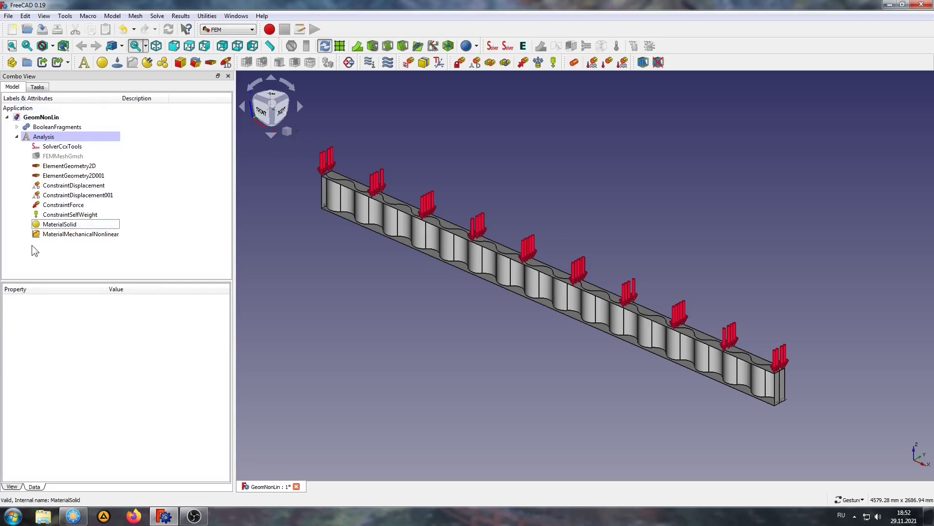
{"action": "left_click", "coordinate": [54, 237]}
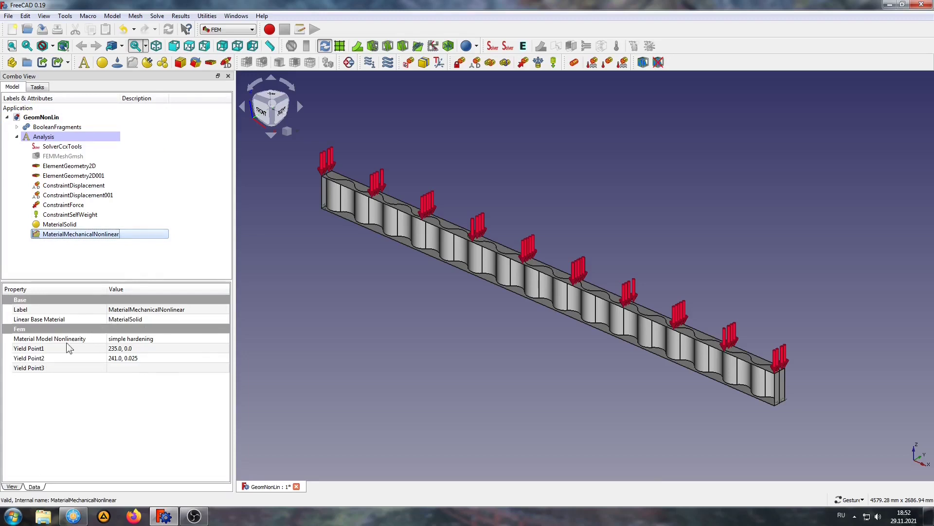
{"action": "left_click", "coordinate": [223, 339]}
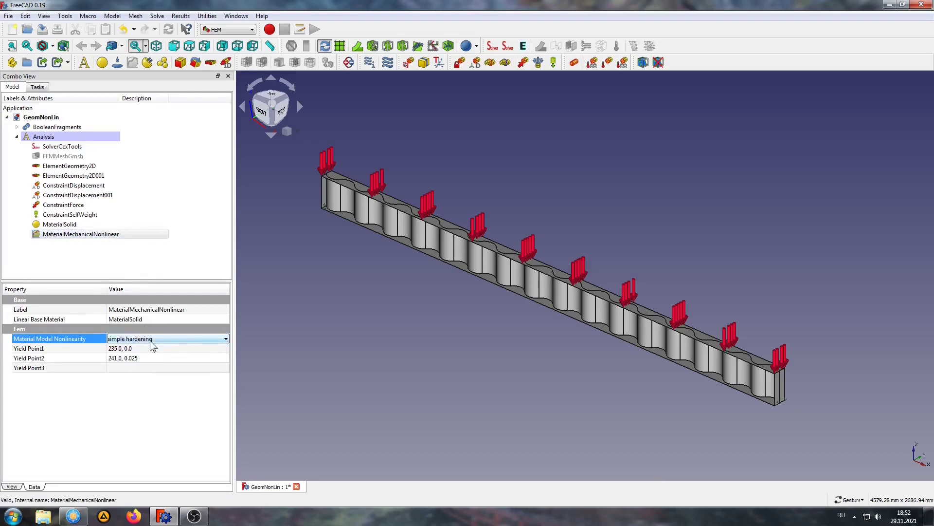
{"action": "left_click", "coordinate": [125, 429]}
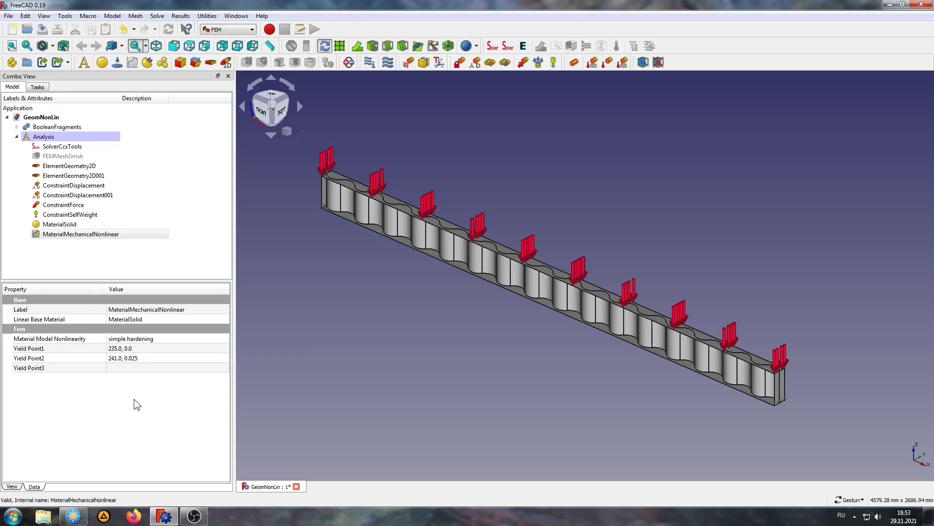
Set Yield Point1 to 210, 0.0.
{"action": "left_click", "coordinate": [123, 348]}
{"action": "double_click", "coordinate": [122, 346]}
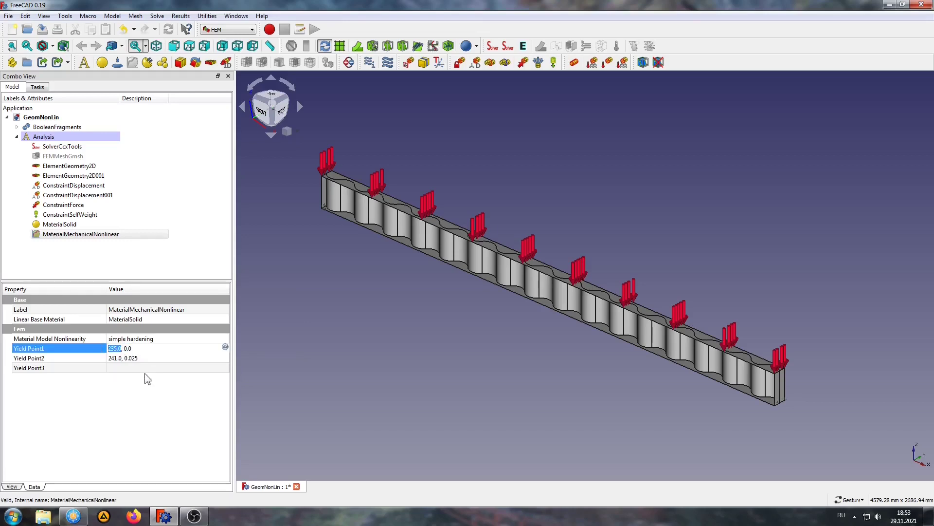
{"action": "type", "text": "21"}
{"action": "left_click", "coordinate": [128, 348]}
{"action": "key", "text": "Return"}
Change Yield Point2 to 240, 0.02 and enter 490, 0.12 as Yield Point3.
{"action": "left_click", "coordinate": [140, 359]}
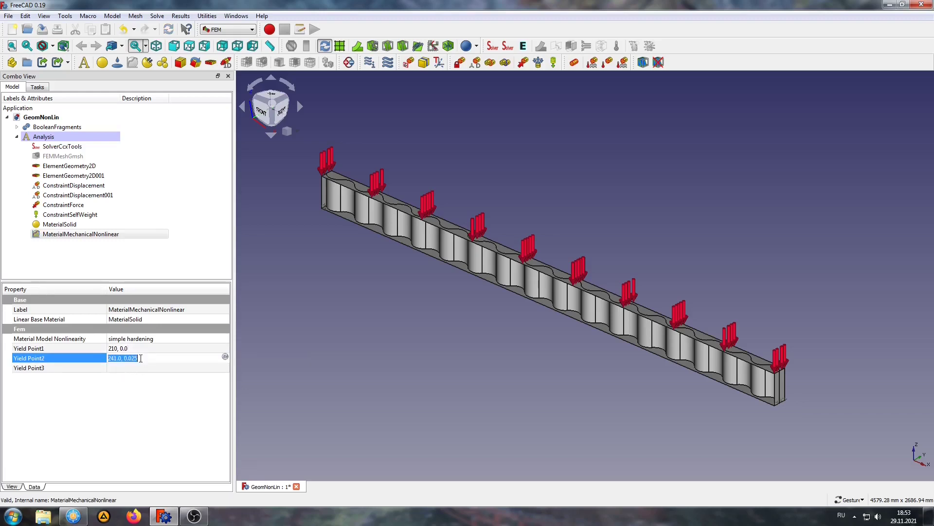
{"action": "left_click", "coordinate": [114, 358]}
{"action": "key", "text": "Delete"}
{"action": "key", "text": "Delete"}
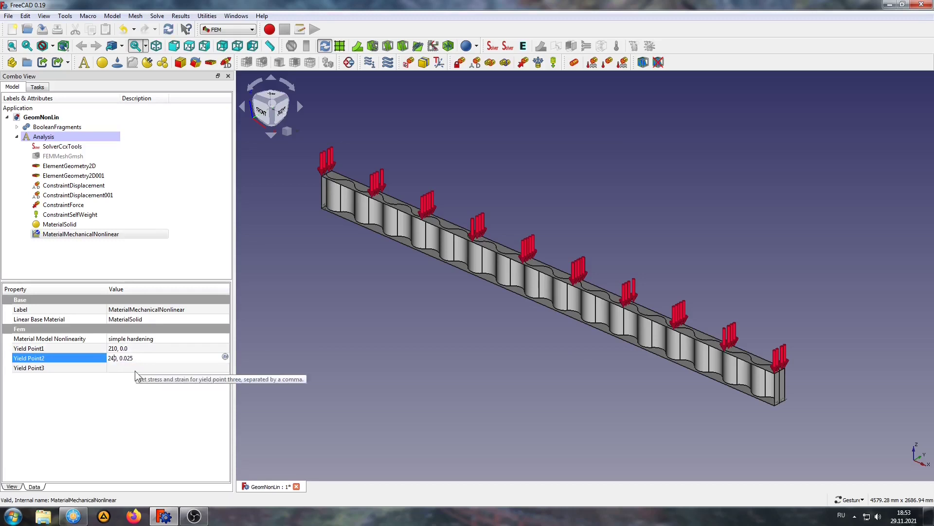
{"action": "left_click", "coordinate": [136, 359]}
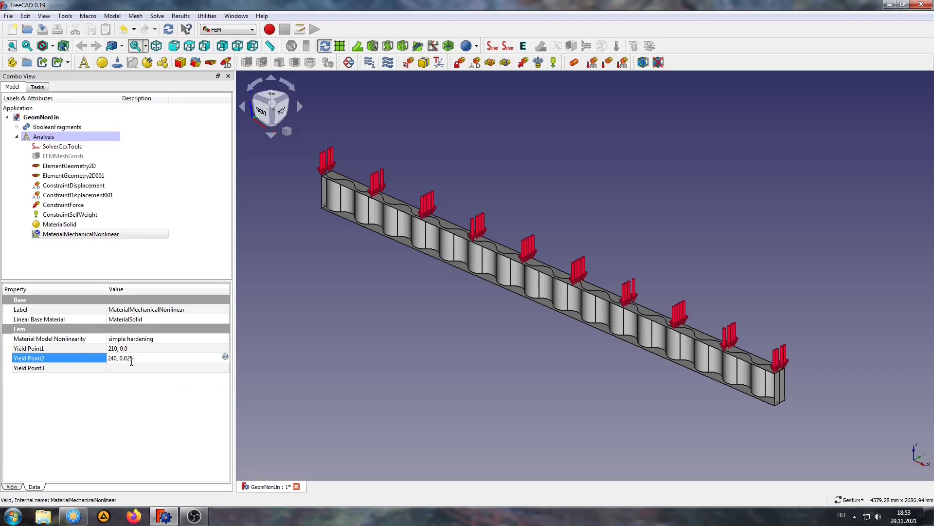
{"action": "left_click_drag", "start_coordinate": [132, 360], "coordinate": [152, 359]}
{"action": "key", "text": "BackSpace"}
{"action": "left_click", "coordinate": [116, 366]}
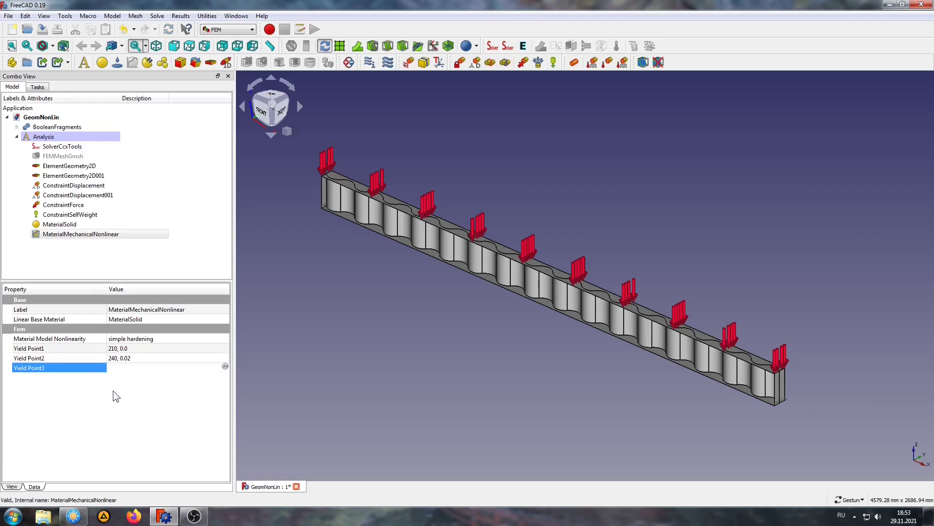
{"action": "type", "text": "490, 0.12"}
Set SolverCcxTools' Beam Shell Result Output3 D property to true.
{"action": "left_click", "coordinate": [97, 263]}
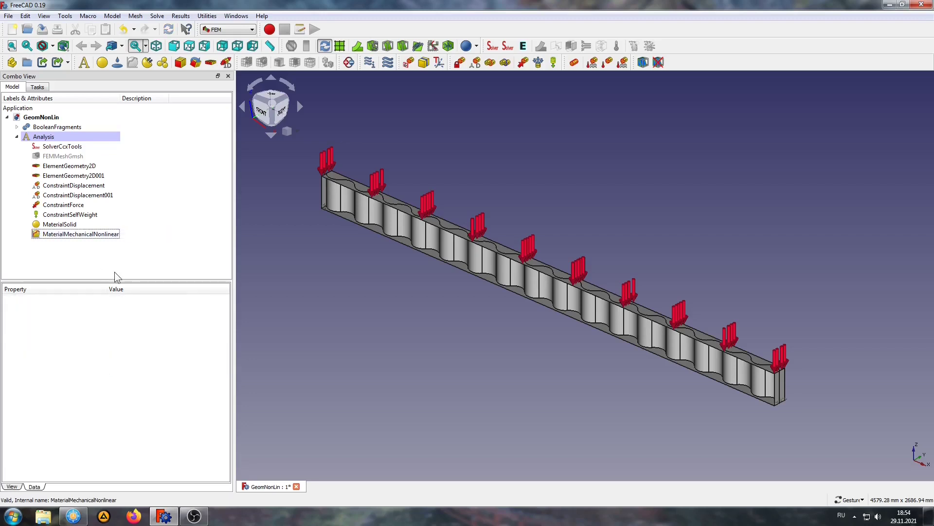
{"action": "left_click", "coordinate": [73, 146]}
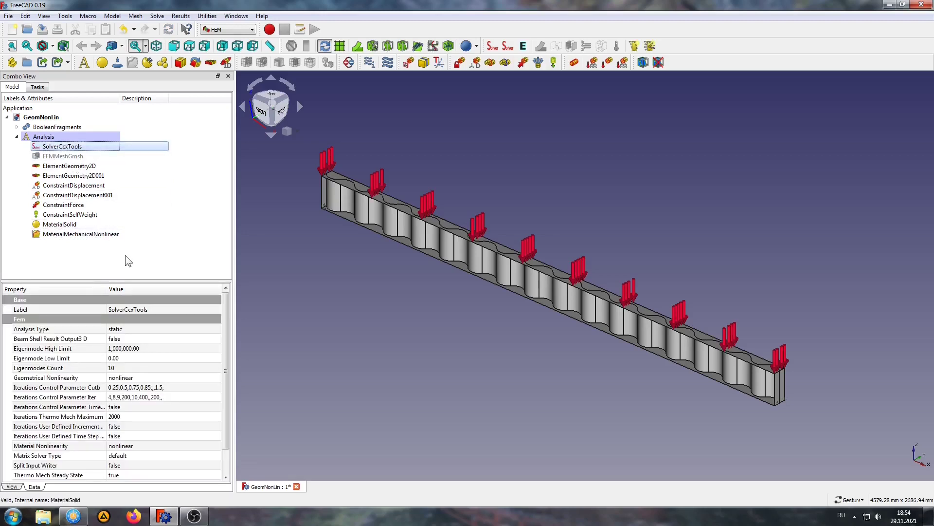
{"action": "left_click", "coordinate": [31, 339]}
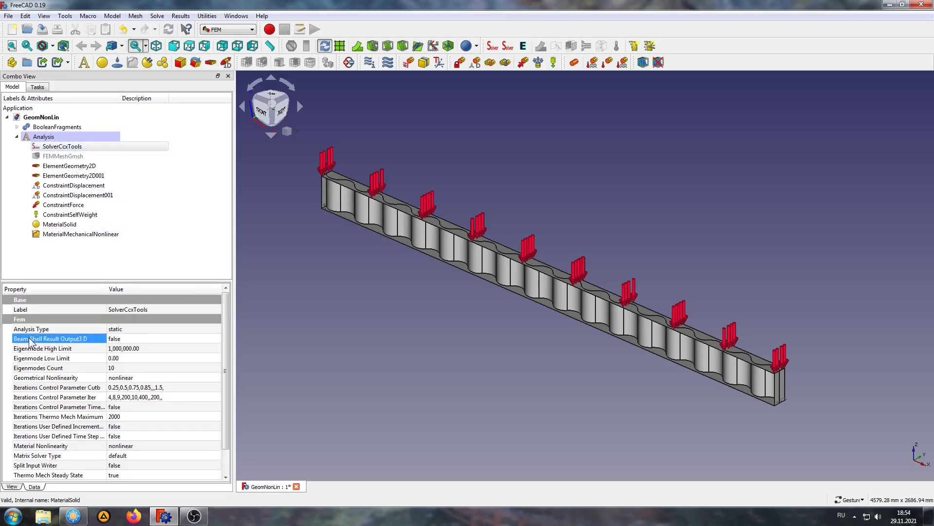
{"action": "left_click", "coordinate": [135, 337]}
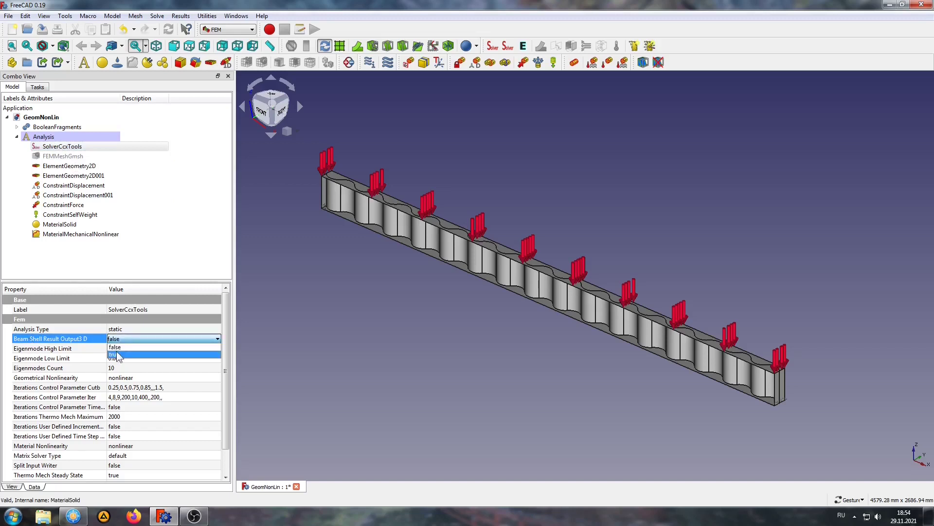
{"action": "left_click", "coordinate": [116, 353]}
{"action": "left_click", "coordinate": [115, 266]}
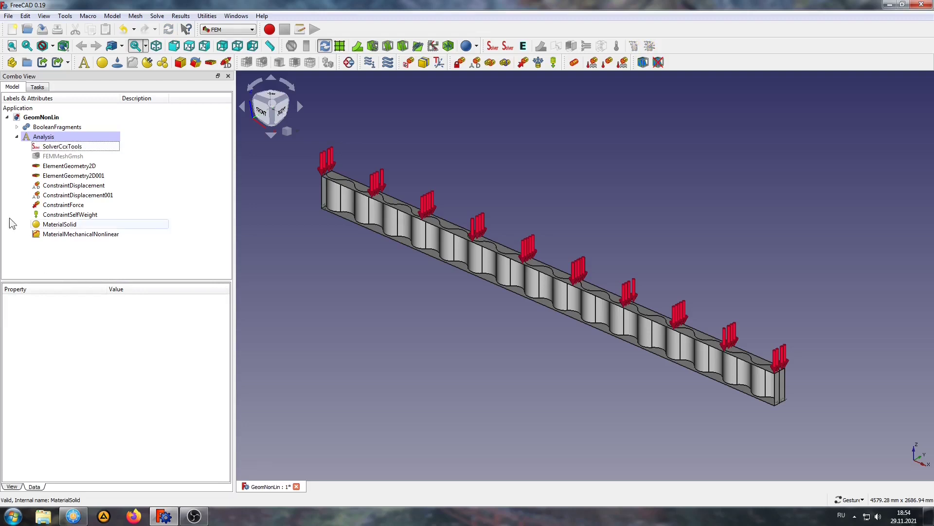
Write the .inp file and run CalculiX, producing CCX_Results and ccx_dat_file.
{"action": "double_click", "coordinate": [58, 147]}
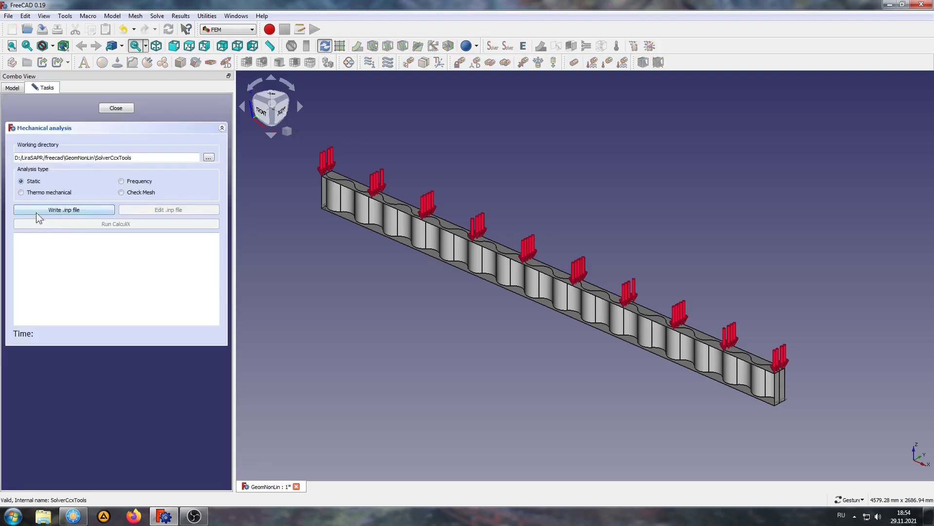
{"action": "left_click", "coordinate": [44, 207]}
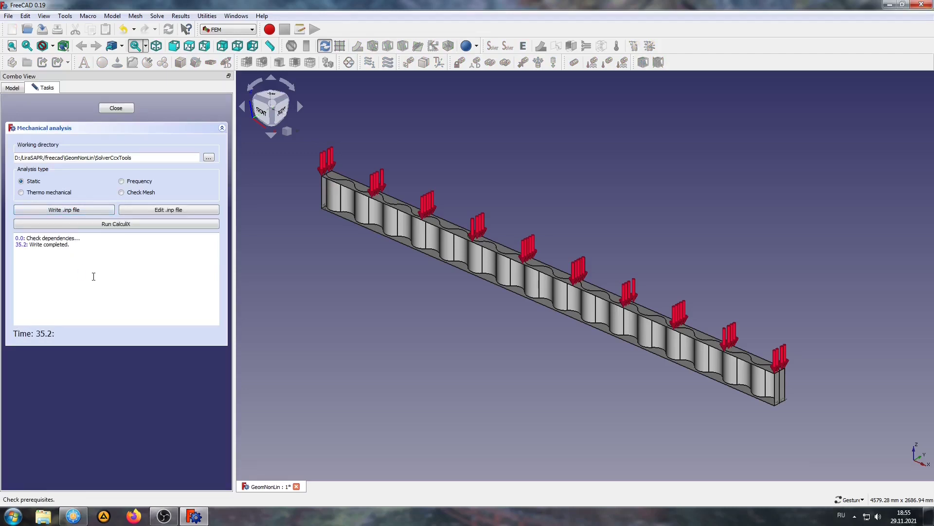
{"action": "left_click", "coordinate": [90, 223]}
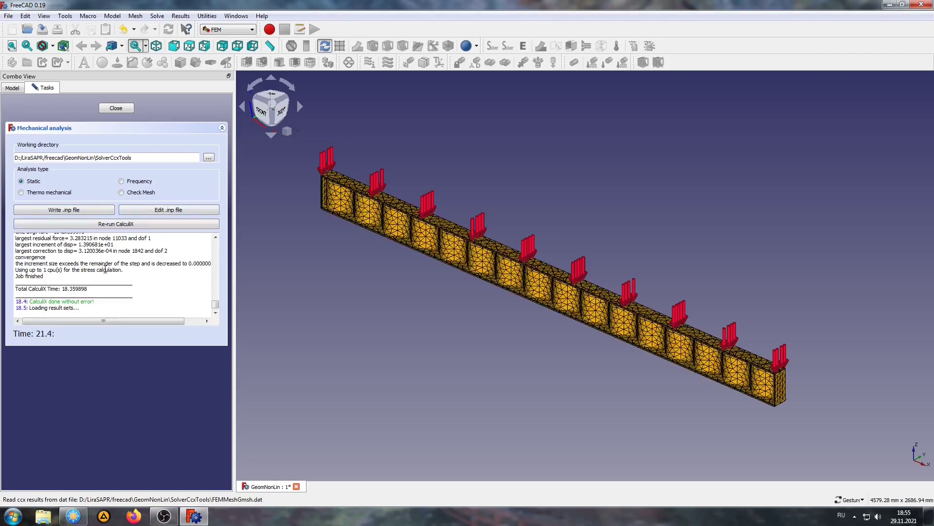
{"action": "left_click", "coordinate": [117, 107]}
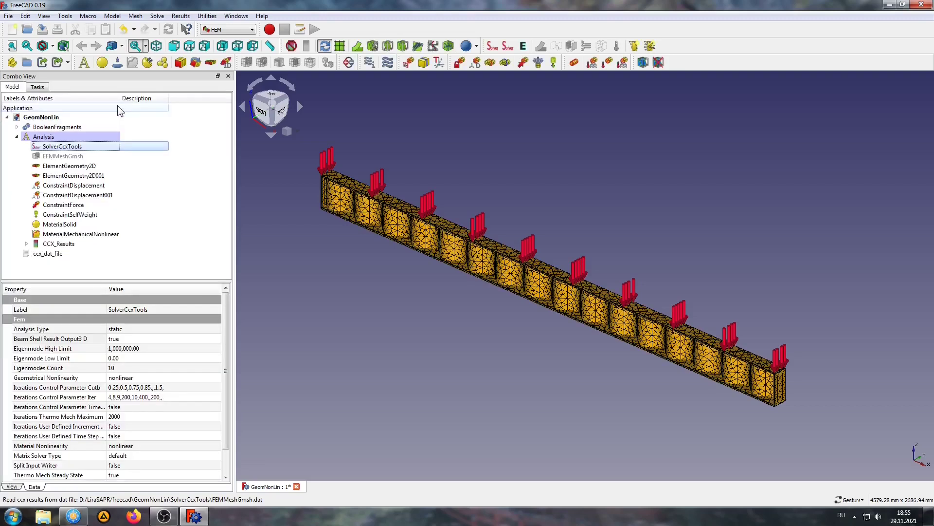
Save the document and show the beam deformed by Z displacement at factor 20.7.
{"action": "key", "text": "ctrl+s"}
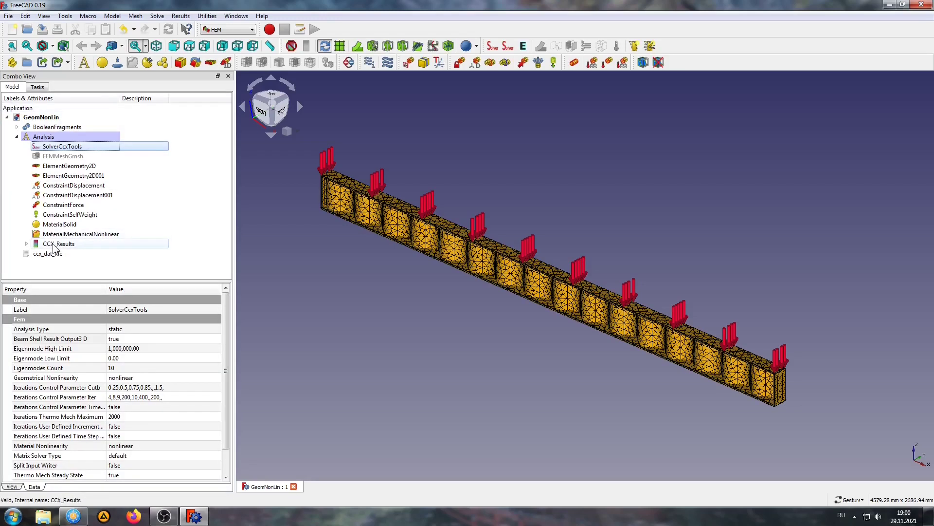
{"action": "double_click", "coordinate": [53, 243]}
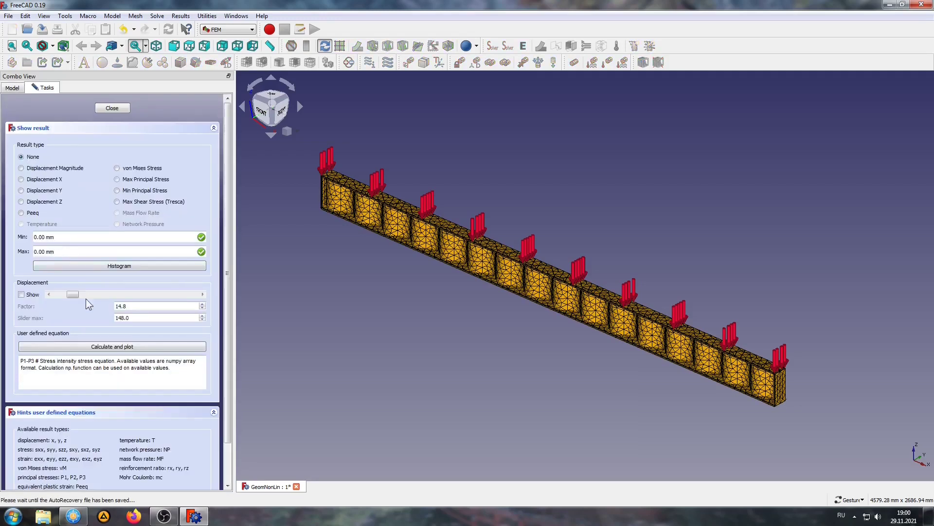
{"action": "left_click", "coordinate": [40, 201]}
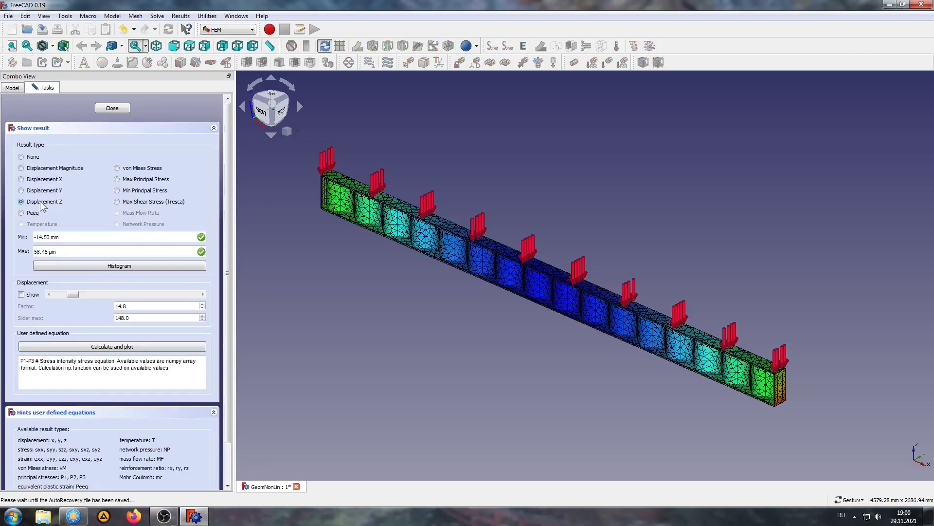
{"action": "left_click", "coordinate": [21, 295]}
{"action": "left_click_drag", "start_coordinate": [76, 294], "coordinate": [78, 293]}
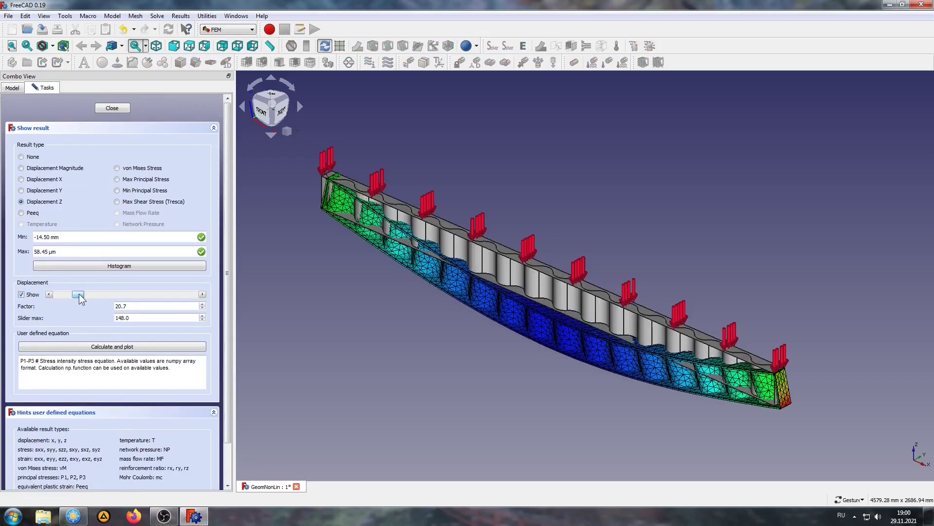
Colour the beam in turn by minimum principal stress, von Mises stress and Peeq plastic strain.
{"action": "left_click", "coordinate": [136, 191]}
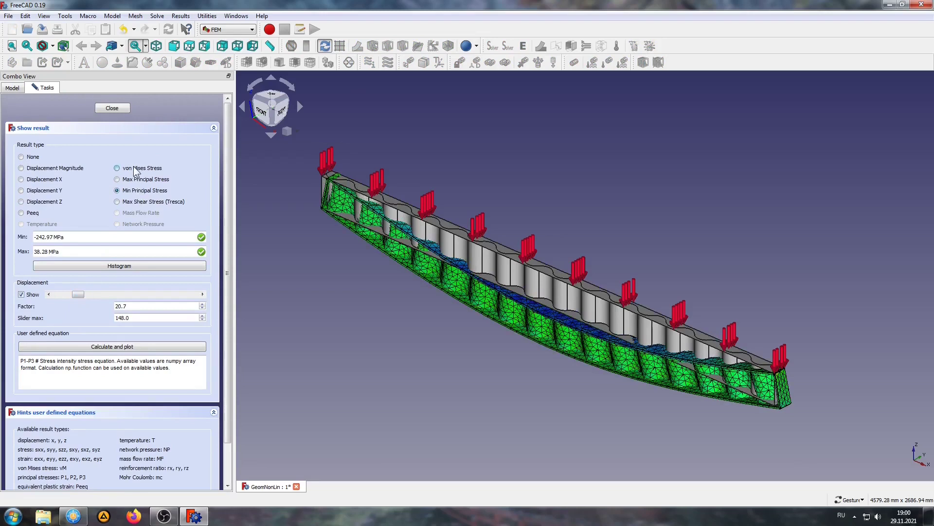
{"action": "left_click", "coordinate": [136, 168]}
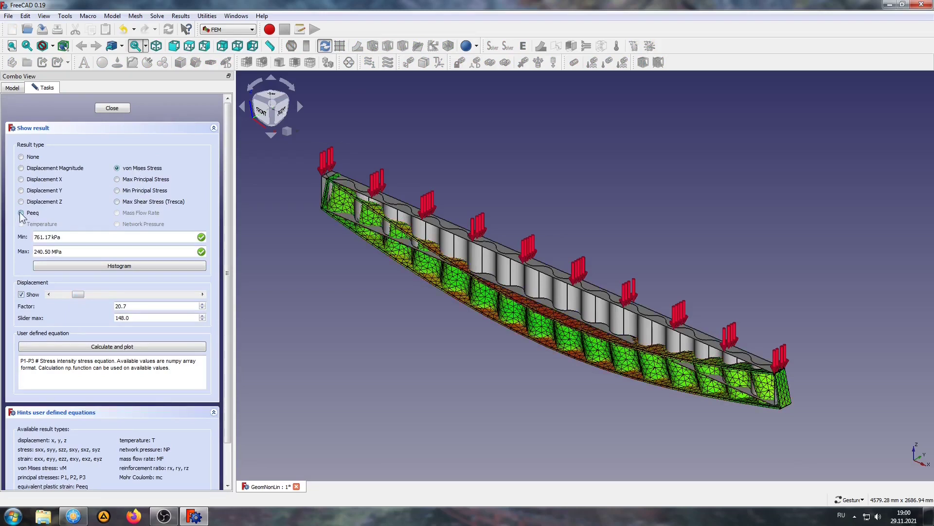
{"action": "left_click", "coordinate": [21, 214]}
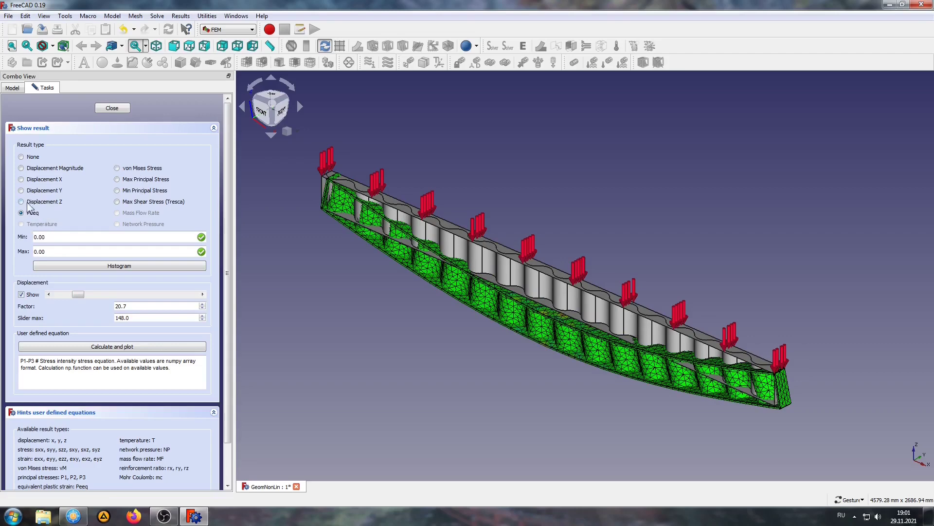
Hide the BooleanFragments solid in the model tree.
{"action": "left_click", "coordinate": [11, 89]}
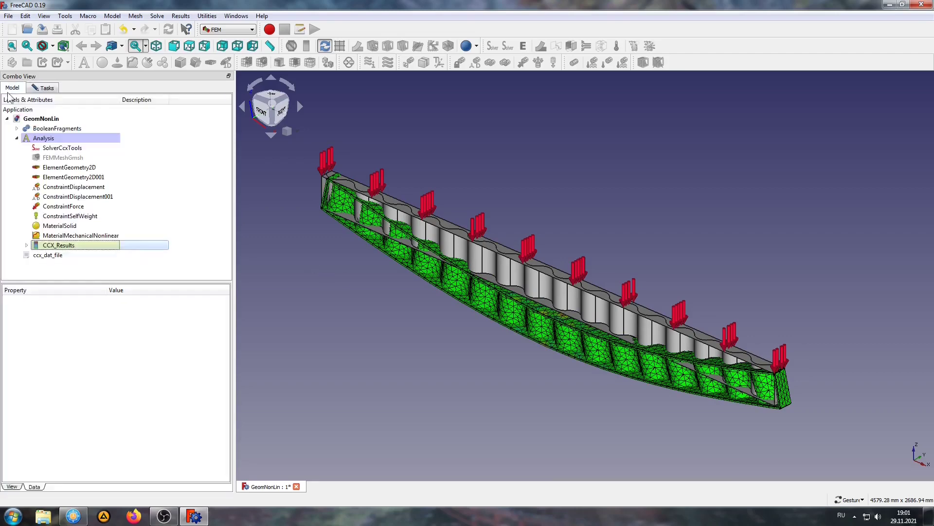
{"action": "left_click", "coordinate": [37, 130]}
{"action": "key", "text": "space"}
{"action": "scroll", "coordinate": [552, 327], "scroll_direction": "up", "scroll_amount": 2}
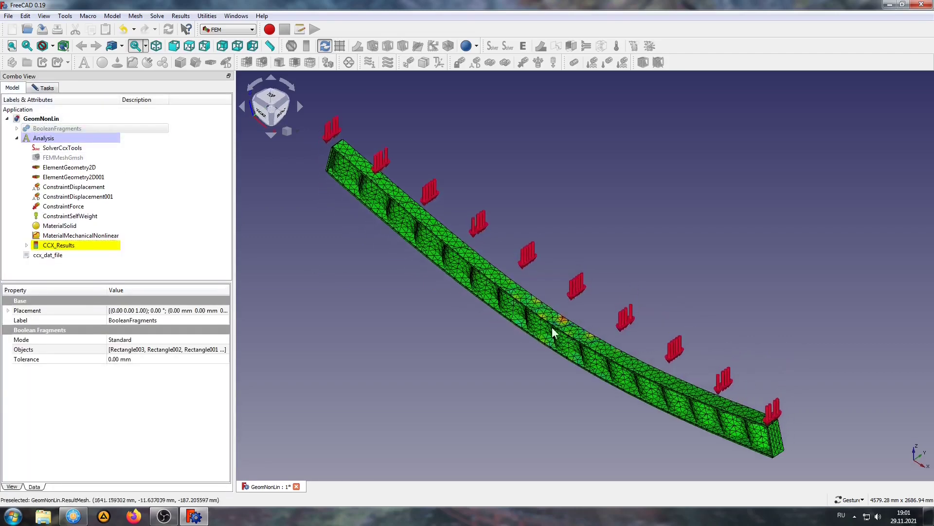
{"action": "scroll", "coordinate": [578, 340], "scroll_direction": "up", "scroll_amount": 3}
{"action": "scroll", "coordinate": [578, 340], "scroll_direction": "up", "scroll_amount": 3}
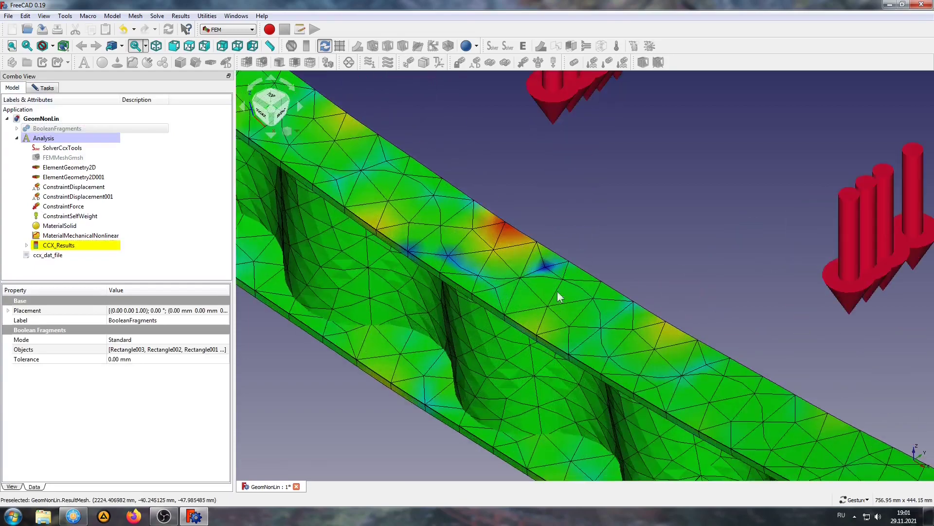
Orbit the beam, close the result display and select CCX_Results.
{"action": "left_click", "coordinate": [44, 88]}
{"action": "left_click_drag", "start_coordinate": [556, 258], "coordinate": [544, 248]}
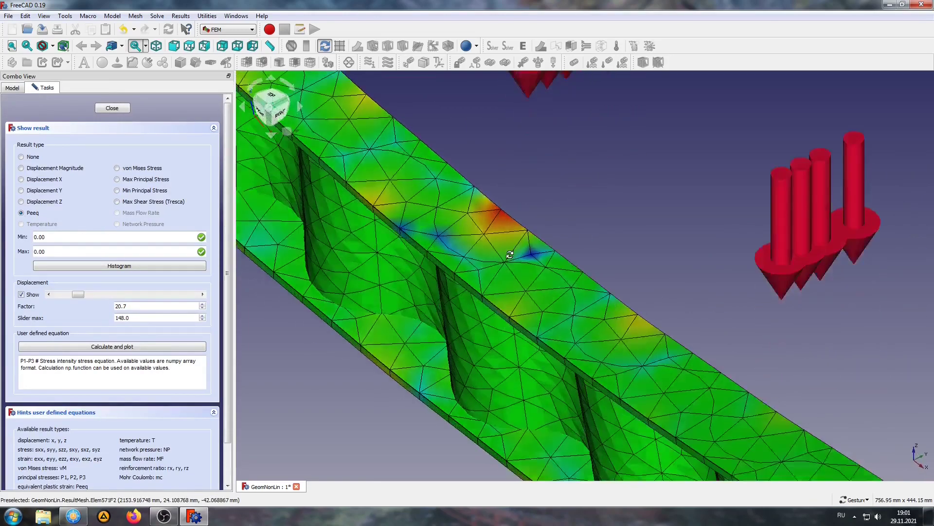
{"action": "scroll", "coordinate": [543, 248], "scroll_direction": "down", "scroll_amount": 2}
{"action": "scroll", "coordinate": [544, 248], "scroll_direction": "down", "scroll_amount": 3}
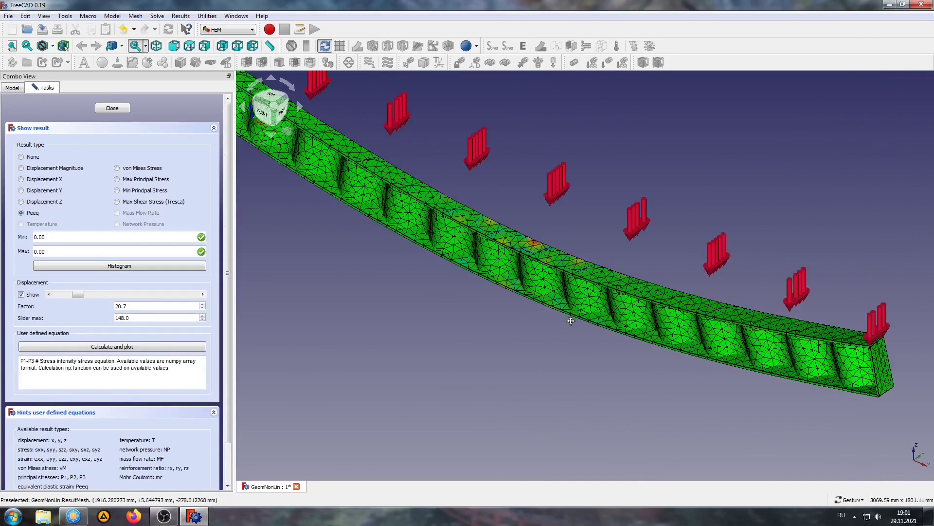
{"action": "left_click", "coordinate": [112, 108]}
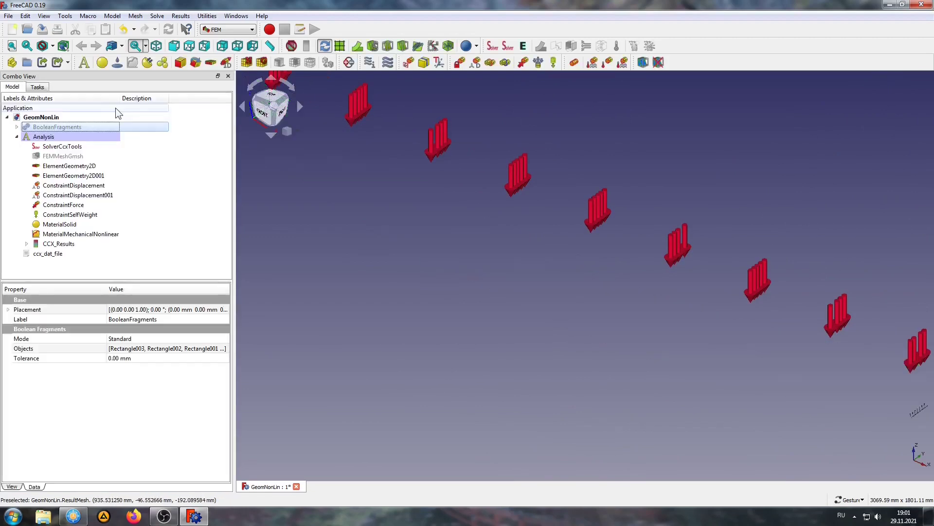
{"action": "left_click", "coordinate": [58, 244]}
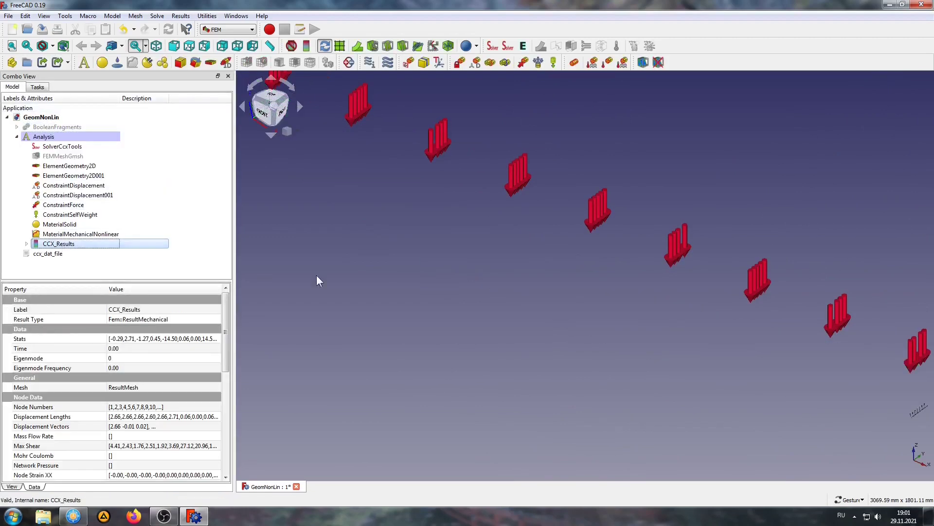
Create a ResultPipeline from CCX_Results shown as Surface coloured by Equivalent Plastic Strain.
{"action": "left_click", "coordinate": [340, 46]}
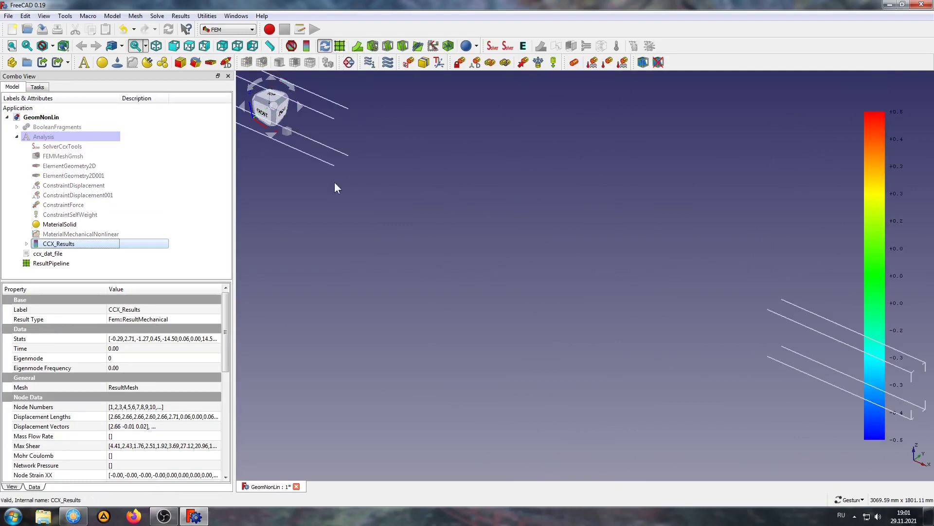
{"action": "double_click", "coordinate": [51, 263]}
{"action": "left_click", "coordinate": [66, 146]}
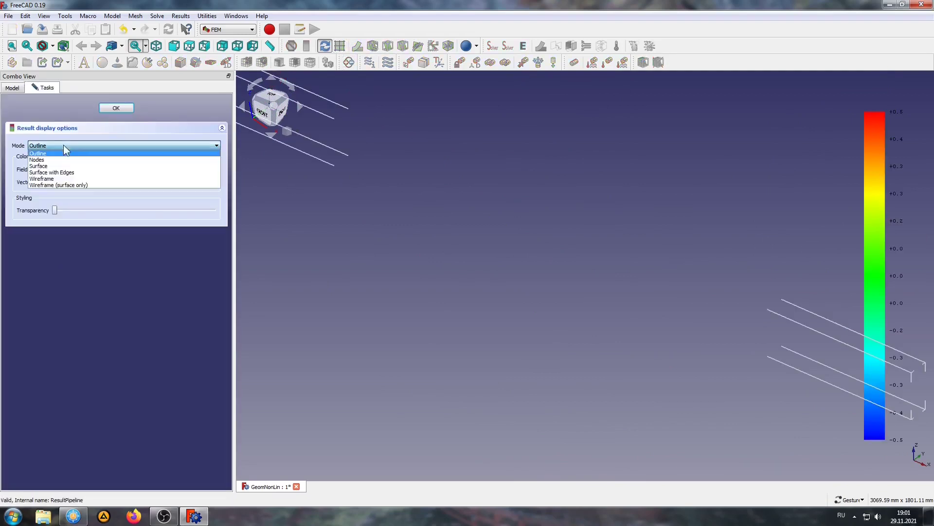
{"action": "left_click", "coordinate": [39, 165]}
{"action": "left_click", "coordinate": [85, 170]}
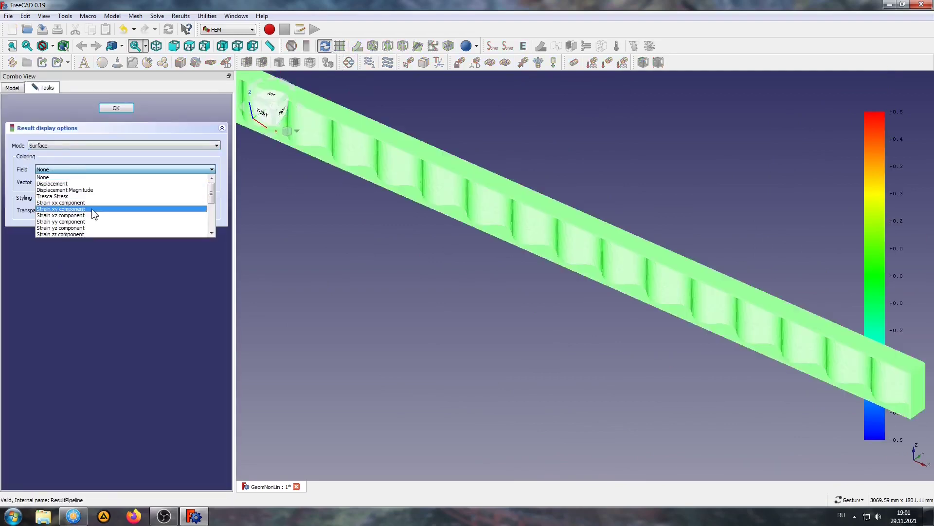
{"action": "scroll", "coordinate": [94, 214], "scroll_direction": "down", "scroll_amount": 4}
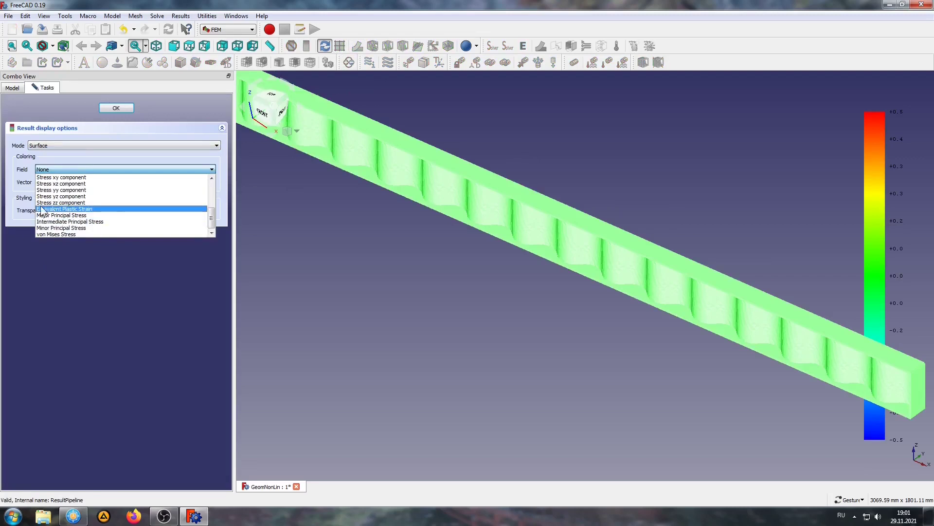
{"action": "left_click", "coordinate": [76, 209]}
{"action": "left_click", "coordinate": [116, 109]}
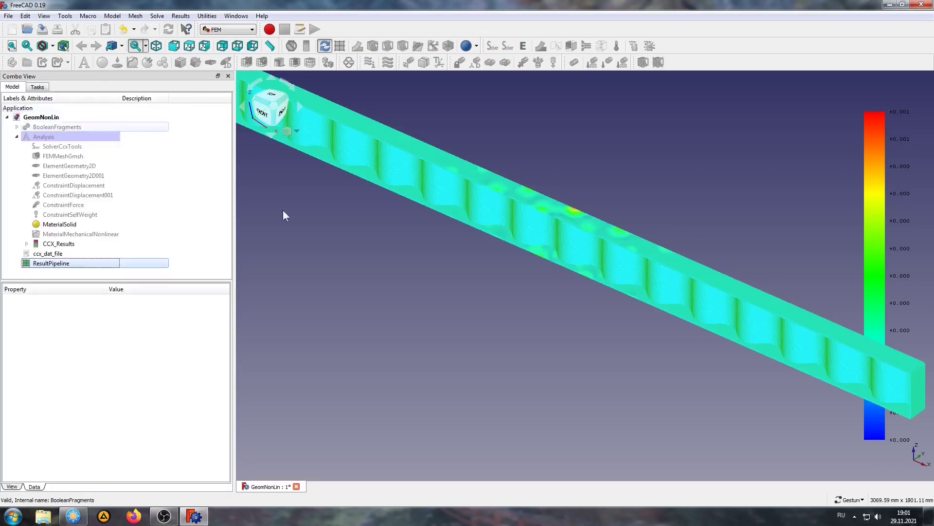
{"action": "mouse_move", "coordinate": [283, 209]}
{"action": "left_mouse_down"}
{"action": "mouse_move", "coordinate": [383, 236]}
{"action": "mouse_move", "coordinate": [265, 223]}
{"action": "mouse_move", "coordinate": [642, 229]}
{"action": "mouse_move", "coordinate": [482, 271]}
{"action": "mouse_move", "coordinate": [445, 240]}
{"action": "mouse_move", "coordinate": [486, 257]}
{"action": "mouse_move", "coordinate": [518, 292]}
{"action": "mouse_move", "coordinate": [438, 288]}
{"action": "mouse_move", "coordinate": [417, 276]}
{"action": "mouse_move", "coordinate": [645, 264]}
{"action": "mouse_move", "coordinate": [582, 274]}
{"action": "left_mouse_up"}
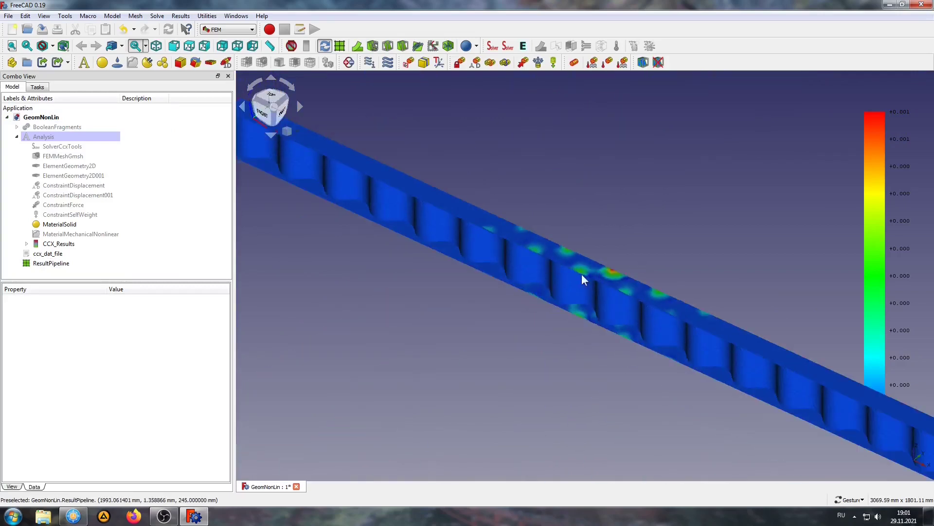
Zoom and orbit the view to see the whole beam.
{"action": "scroll", "coordinate": [503, 293], "scroll_direction": "down", "scroll_amount": 5}
{"action": "scroll", "coordinate": [586, 303], "scroll_direction": "up", "scroll_amount": 5}
{"action": "scroll", "coordinate": [584, 301], "scroll_direction": "down", "scroll_amount": 1}
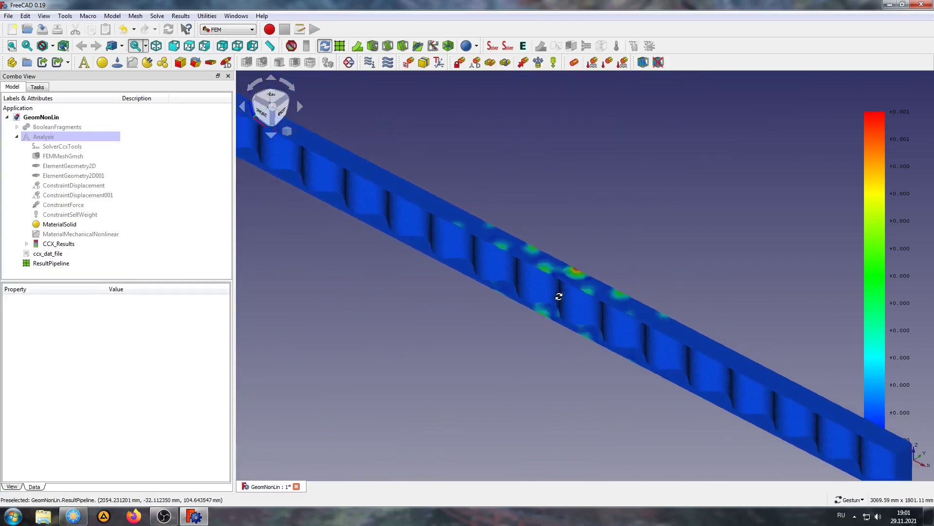
{"action": "scroll", "coordinate": [574, 292], "scroll_direction": "down", "scroll_amount": 1}
{"action": "scroll", "coordinate": [565, 284], "scroll_direction": "down", "scroll_amount": 1}
{"action": "scroll", "coordinate": [555, 279], "scroll_direction": "down", "scroll_amount": 1}
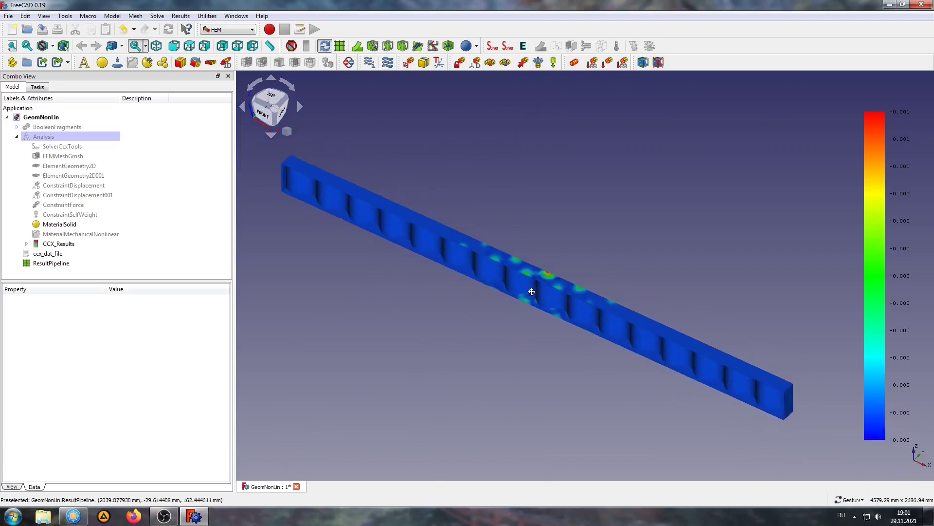
{"action": "left_click_drag", "start_coordinate": [554, 278], "coordinate": [512, 331]}
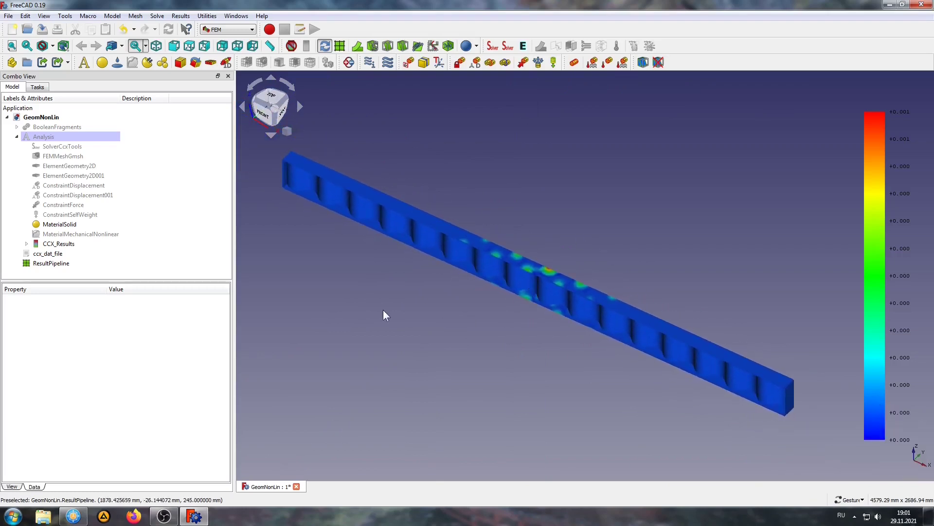
Set the ResultPipeline colouring field to von Mises Stress (0.761 to 240.603).
{"action": "left_click", "coordinate": [50, 263]}
{"action": "double_click", "coordinate": [49, 263]}
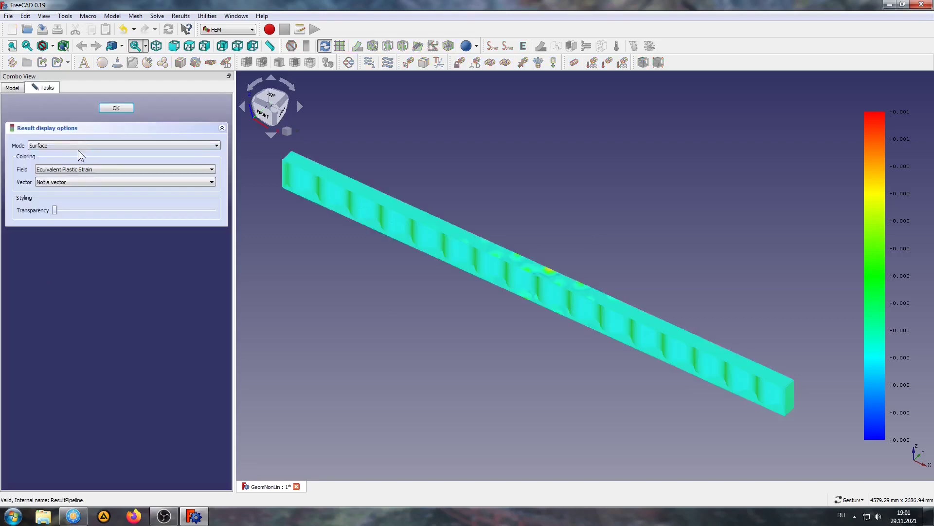
{"action": "left_click", "coordinate": [79, 168]}
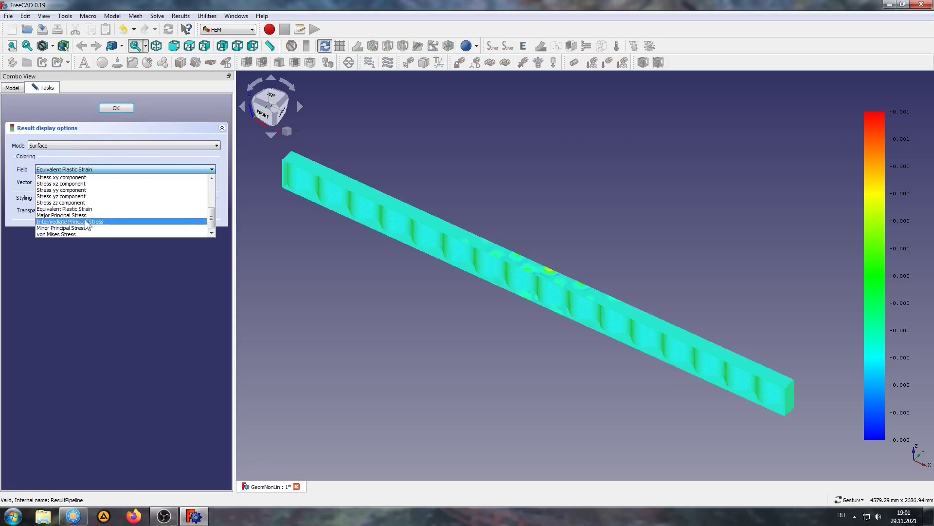
{"action": "left_click", "coordinate": [61, 235]}
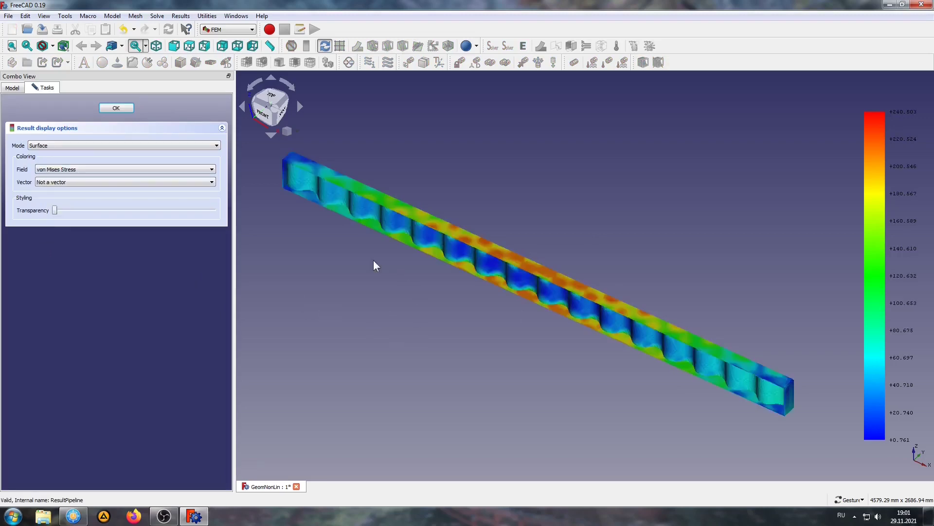
{"action": "left_click", "coordinate": [116, 108]}
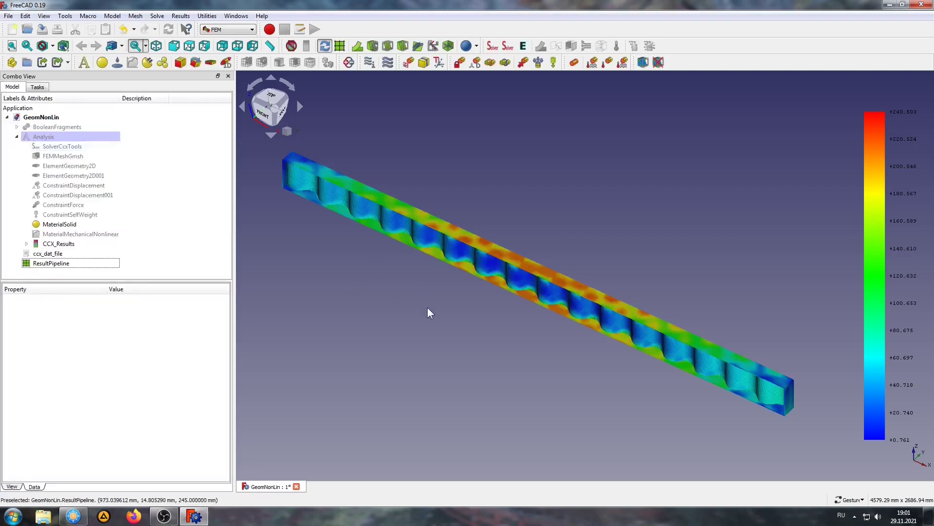
Save the von Mises stress view as PNG picture '00' in D:\test.
{"action": "left_click", "coordinate": [65, 17]}
{"action": "left_click", "coordinate": [69, 42]}
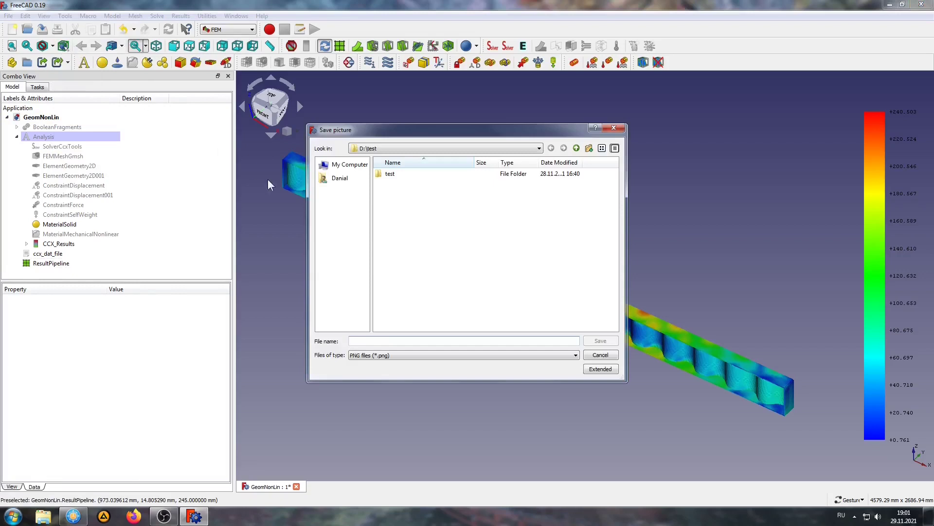
{"action": "type", "text": "001"}
{"action": "left_click", "coordinate": [595, 341]}
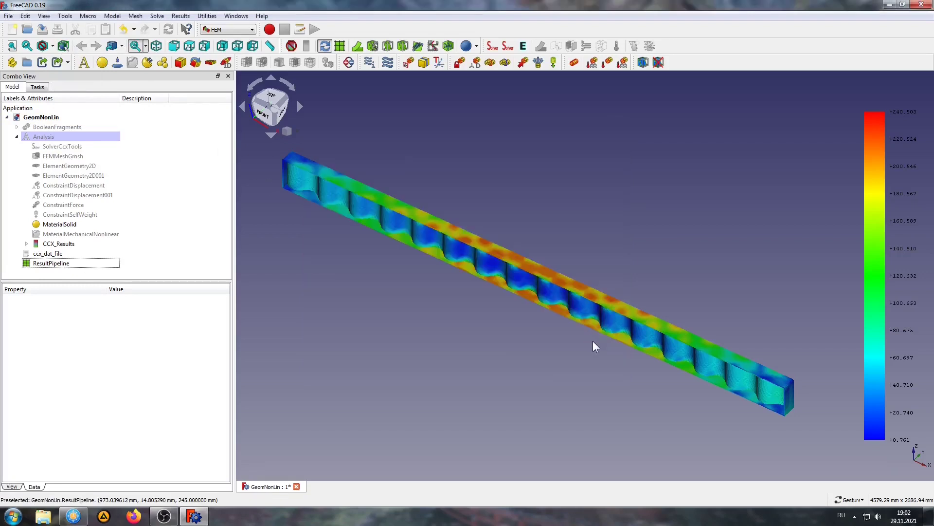
{"action": "left_click", "coordinate": [56, 264]}
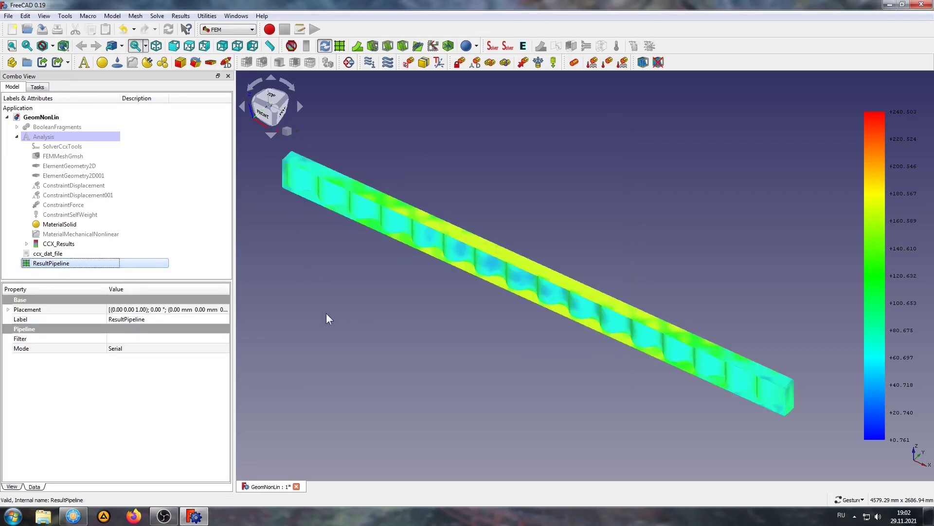
Add a Warp filter shown as Surface and coloured by Z displacement.
{"action": "left_click", "coordinate": [359, 45]}
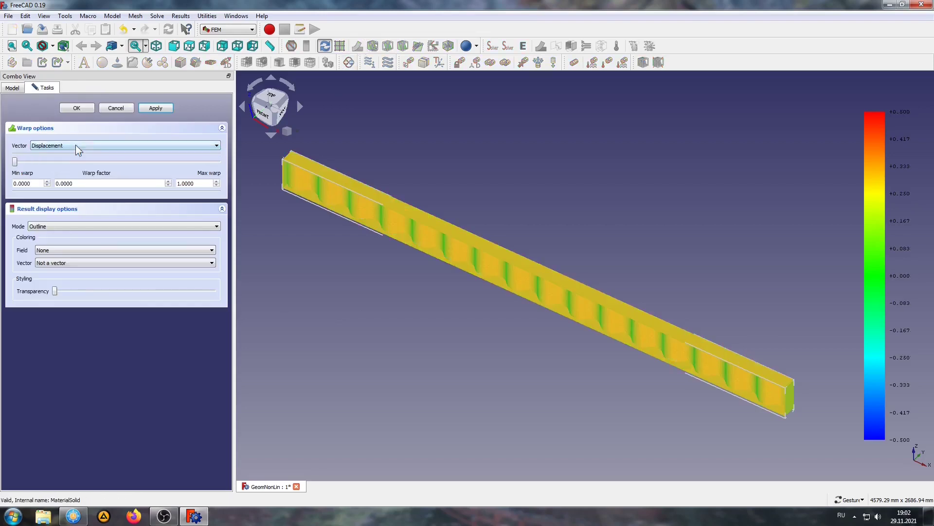
{"action": "left_click", "coordinate": [78, 225]}
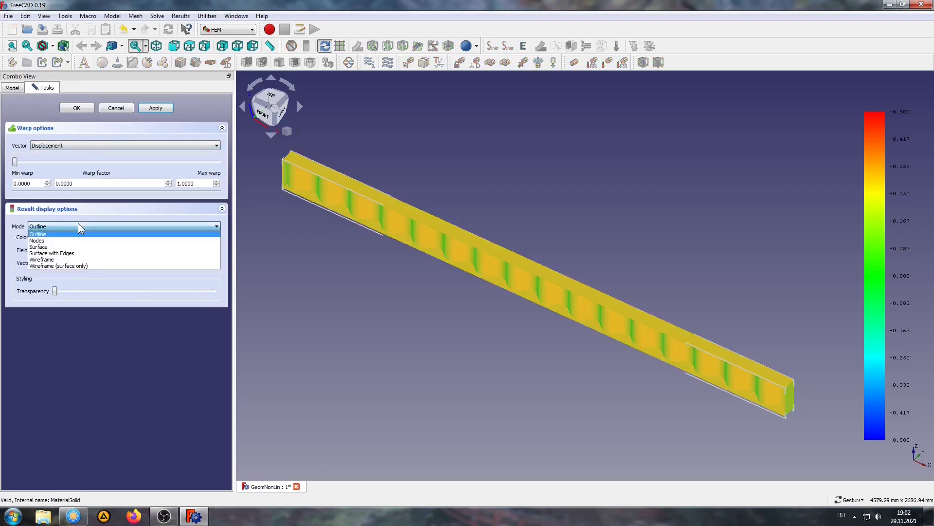
{"action": "left_click", "coordinate": [54, 248]}
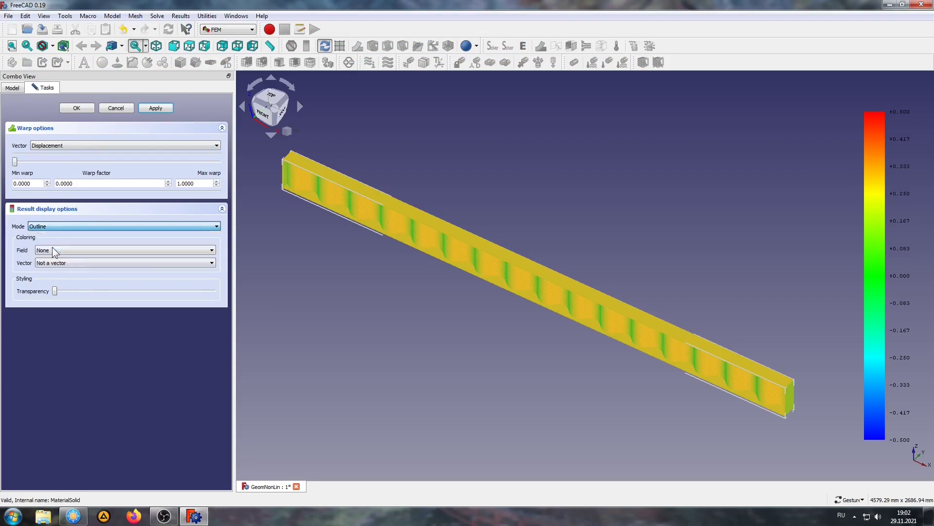
{"action": "left_click", "coordinate": [51, 251]}
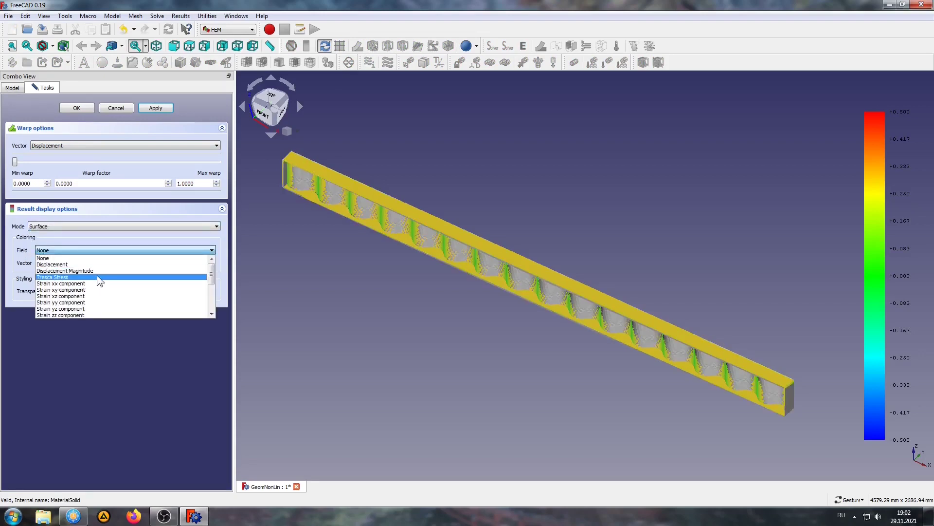
{"action": "left_click", "coordinate": [98, 271]}
{"action": "left_click", "coordinate": [85, 263]}
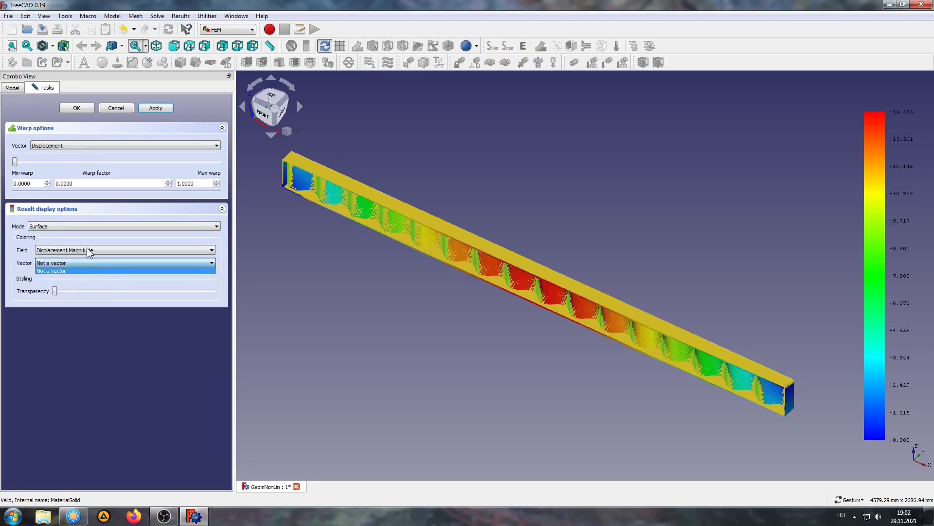
{"action": "left_click", "coordinate": [72, 262]}
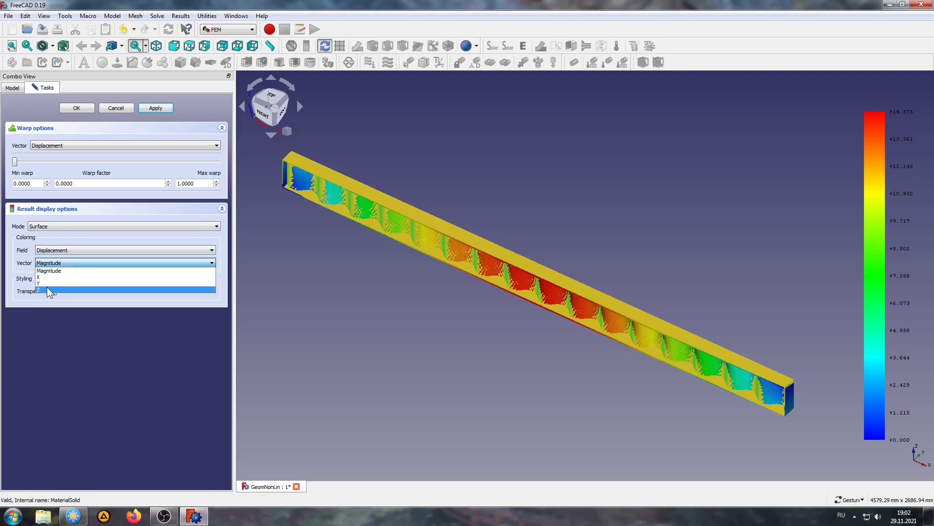
{"action": "left_click", "coordinate": [47, 289]}
Set the warp maximum to 100 and the warp factor to 27.
{"action": "left_click_drag", "start_coordinate": [15, 161], "coordinate": [71, 164]}
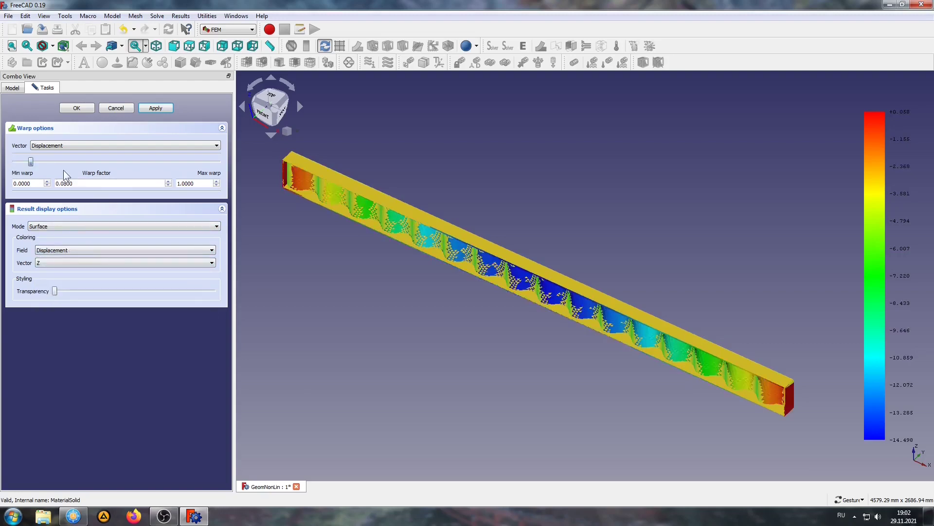
{"action": "type", "text": "0.280"}
{"action": "left_click", "coordinate": [179, 184]}
{"action": "type", "text": "0"}
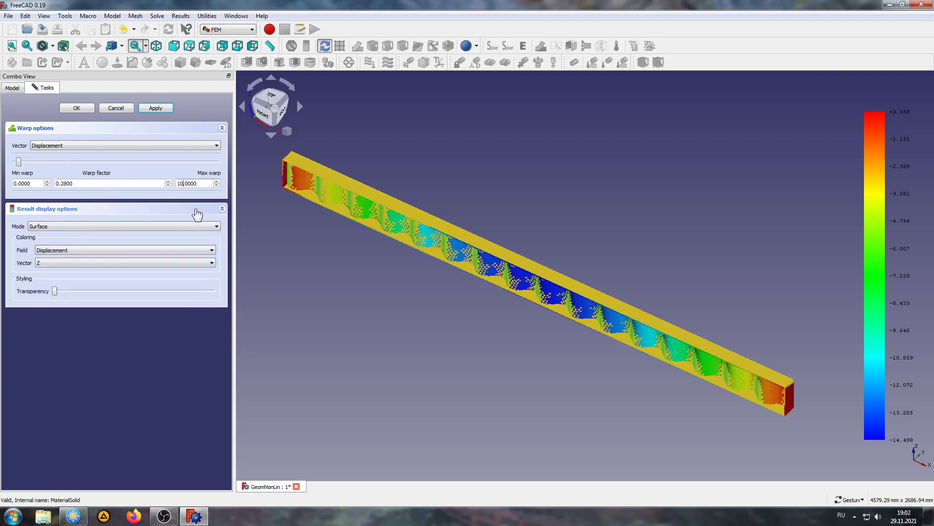
{"action": "type", "text": "0"}
{"action": "left_click_drag", "start_coordinate": [15, 161], "coordinate": [70, 166]}
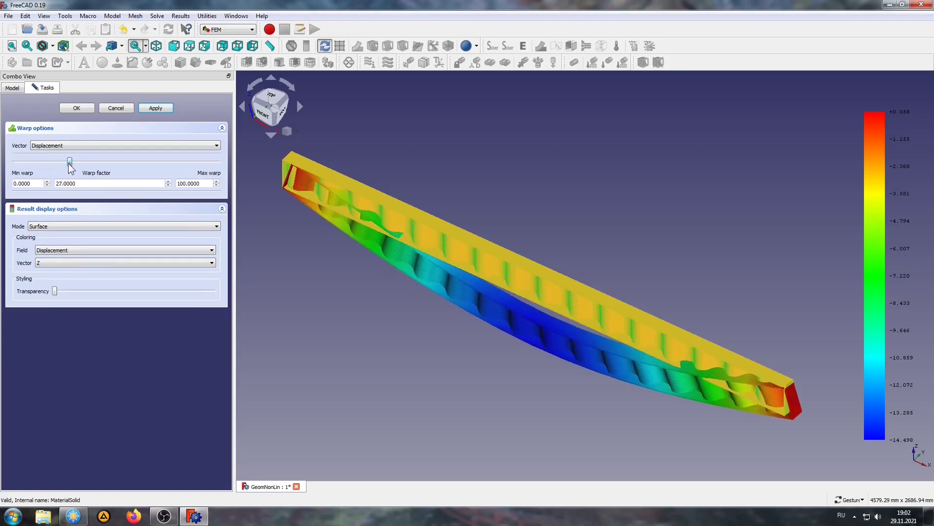
{"action": "left_click", "coordinate": [87, 109]}
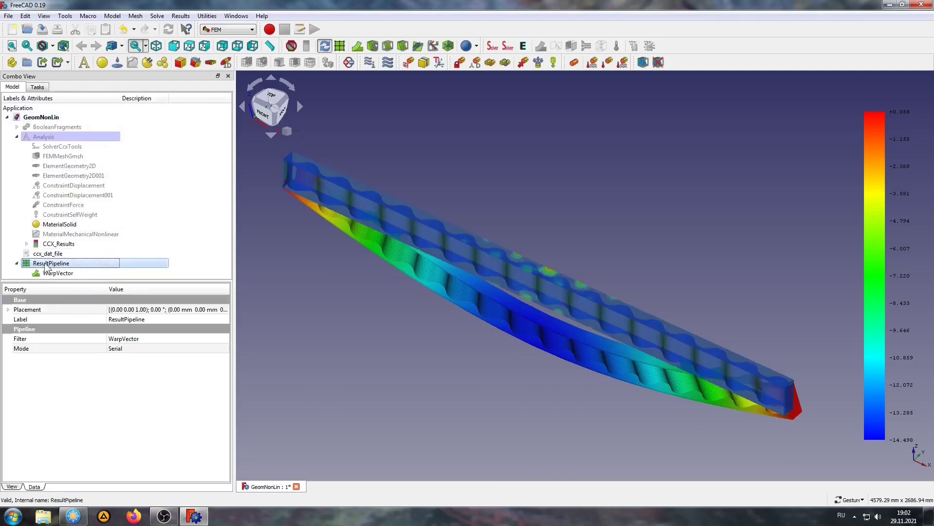
Save the warped Z-displacement view as PNG picture '002' in D:\test.
{"action": "mouse_move", "coordinate": [373, 261]}
{"action": "left_mouse_down"}
{"action": "mouse_move", "coordinate": [433, 291]}
{"action": "mouse_move", "coordinate": [416, 285]}
{"action": "left_mouse_up"}
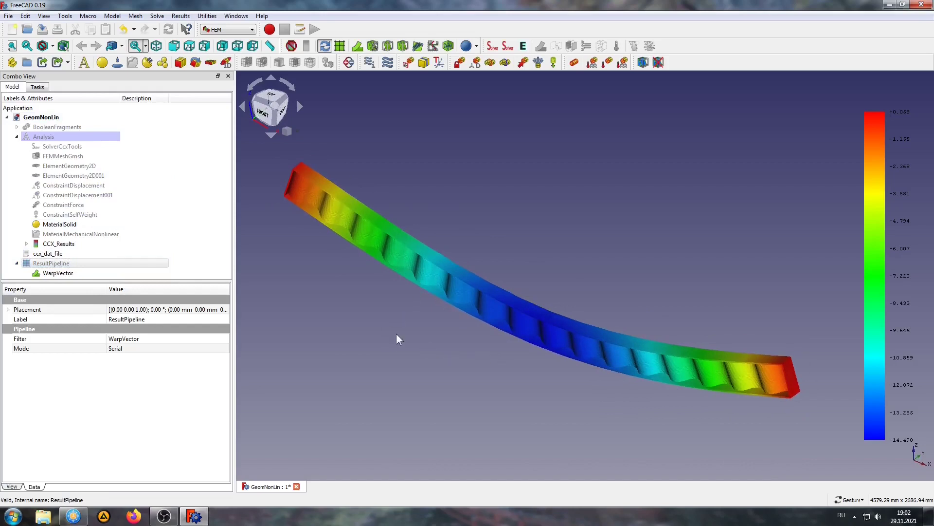
{"action": "left_click", "coordinate": [66, 18]}
{"action": "left_click", "coordinate": [69, 57]}
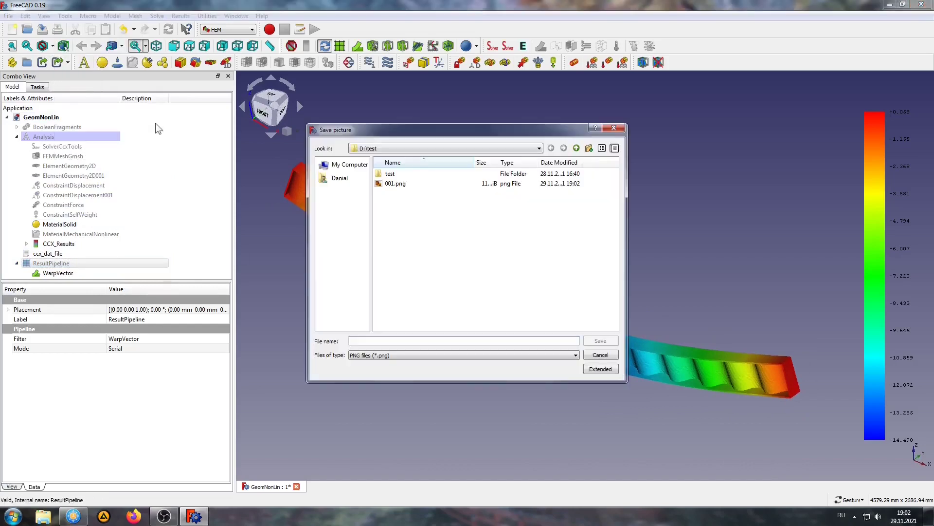
{"action": "type", "text": "0"}
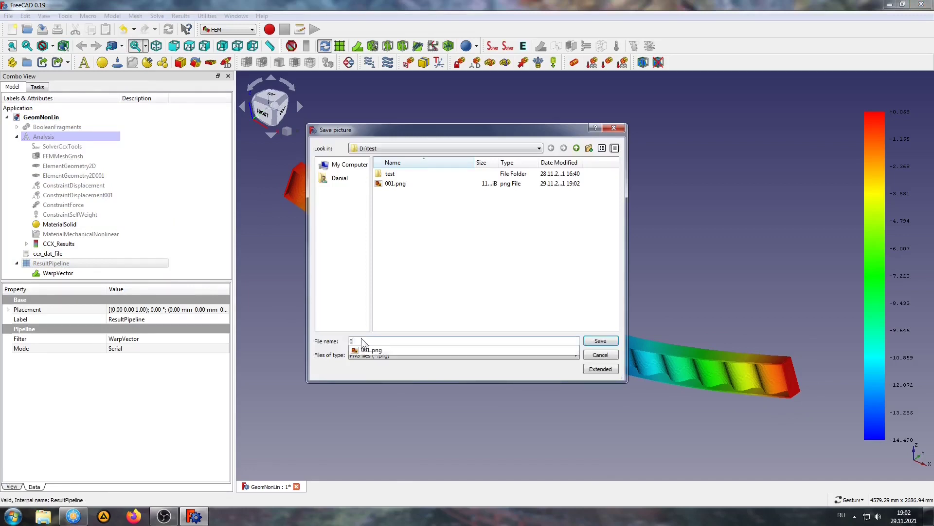
{"action": "type", "text": "2"}
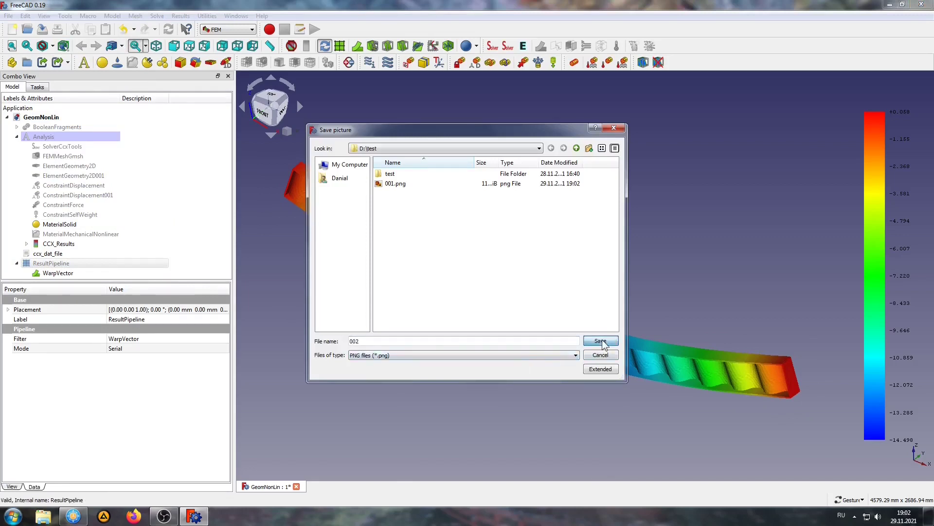
{"action": "left_click", "coordinate": [601, 341]}
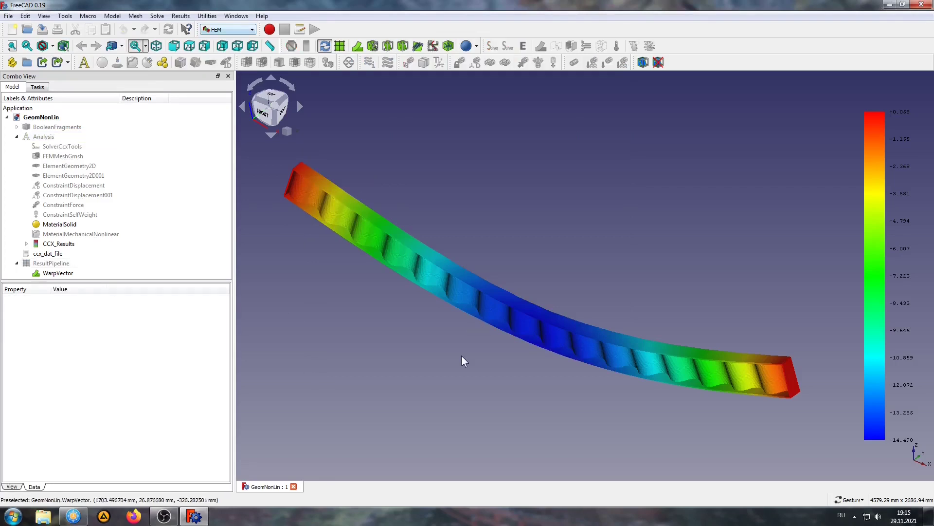
Delete the WarpVector filter and the ResultPipeline.
{"action": "left_click", "coordinate": [59, 273]}
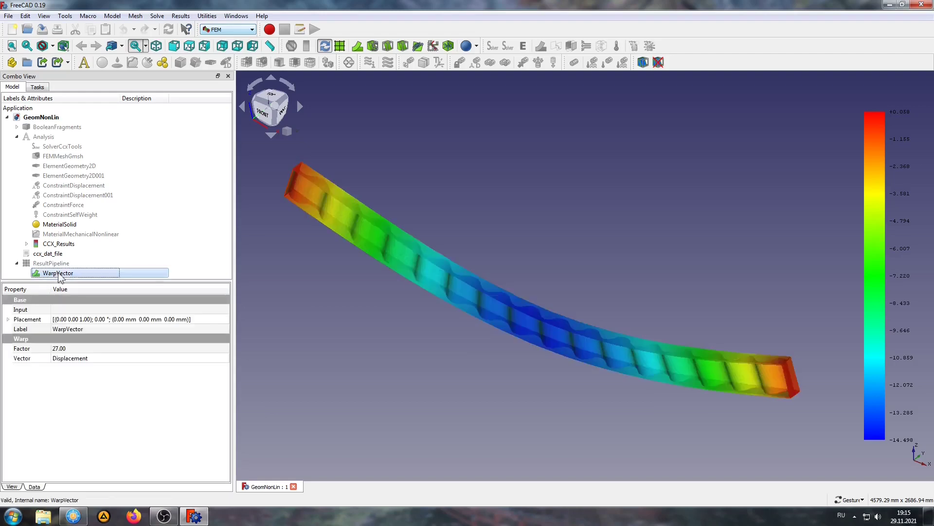
{"action": "key", "text": "Delete"}
{"action": "key", "text": "Return"}
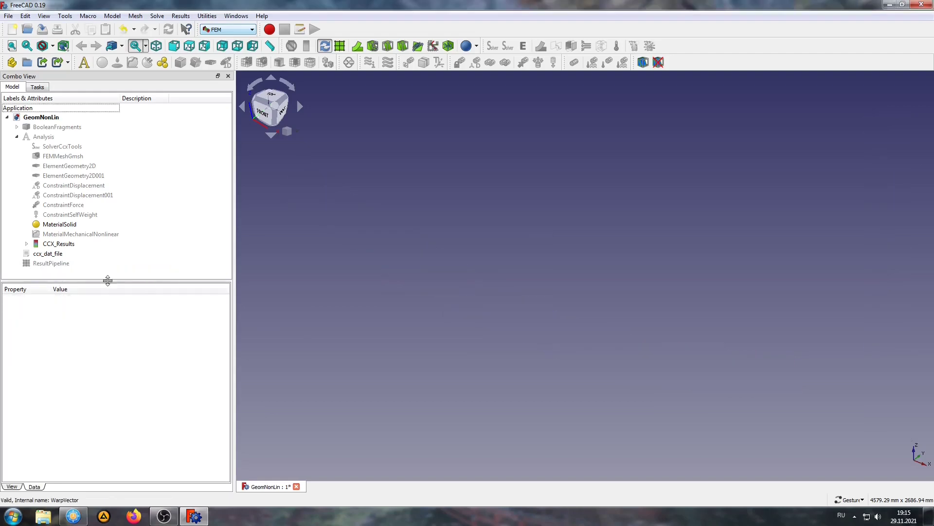
{"action": "key", "text": "Delete"}
Delete ccx_dat_file, CCX_Results, ResultMesh and MaterialMechanicalNonlinear from the analysis.
{"action": "left_click", "coordinate": [41, 253]}
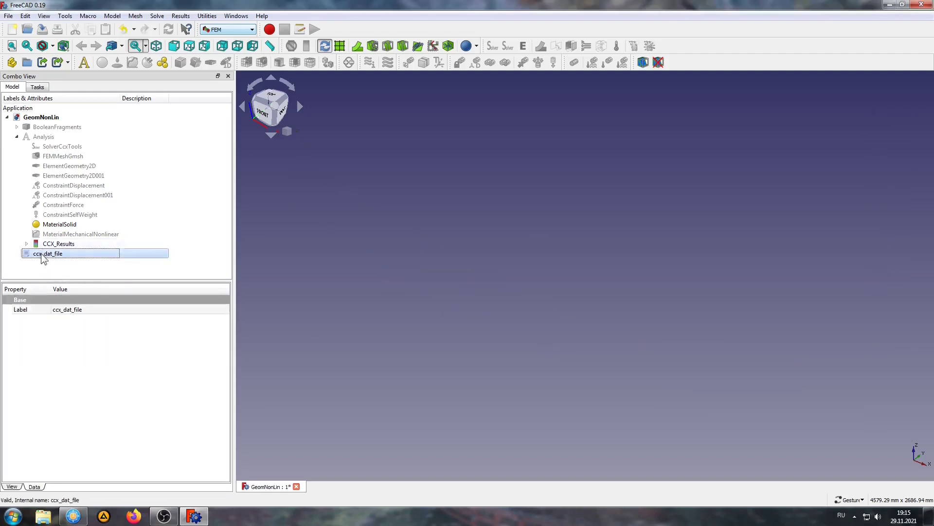
{"action": "key", "text": "Delete"}
{"action": "left_click", "coordinate": [55, 244]}
{"action": "key", "text": "Delete"}
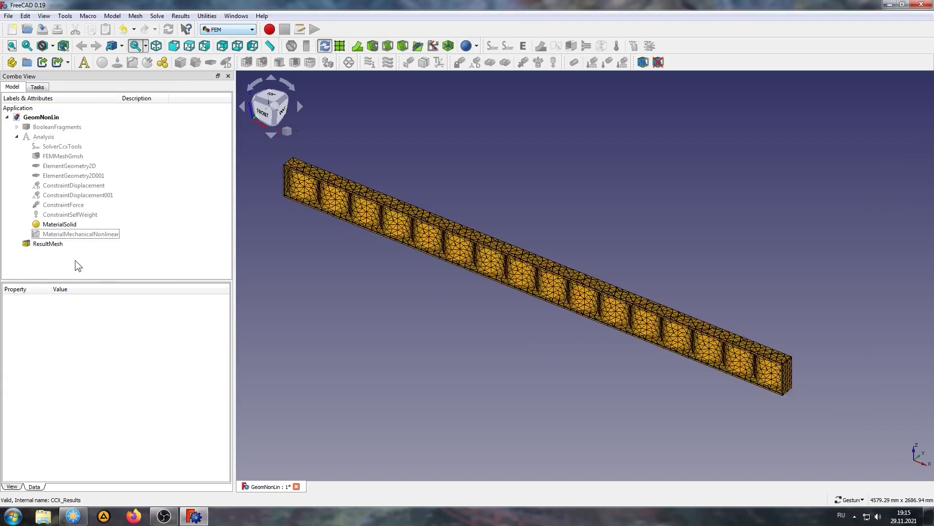
{"action": "left_click", "coordinate": [51, 243]}
{"action": "key", "text": "Delete"}
{"action": "left_click", "coordinate": [86, 234]}
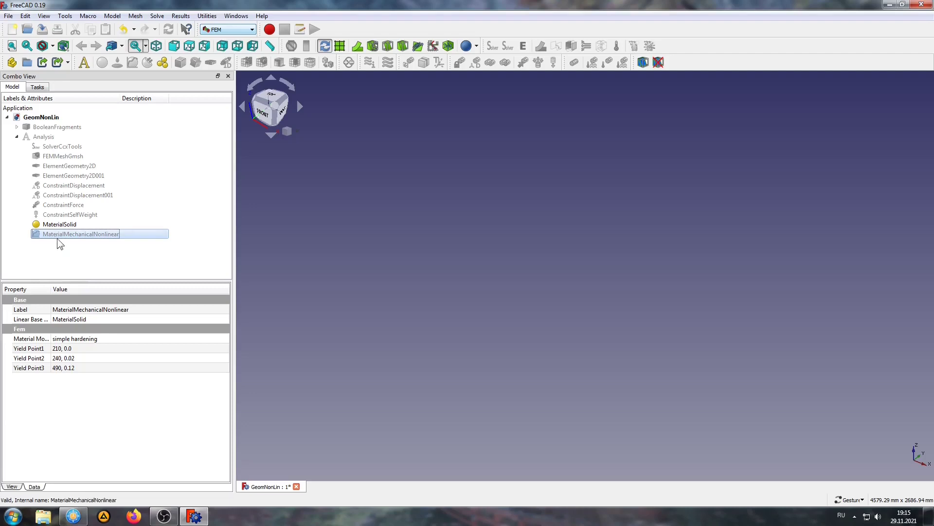
{"action": "key", "text": "Delete"}
Set SolverCcxTools geometrical and material nonlinearity both to linear.
{"action": "left_click", "coordinate": [56, 147]}
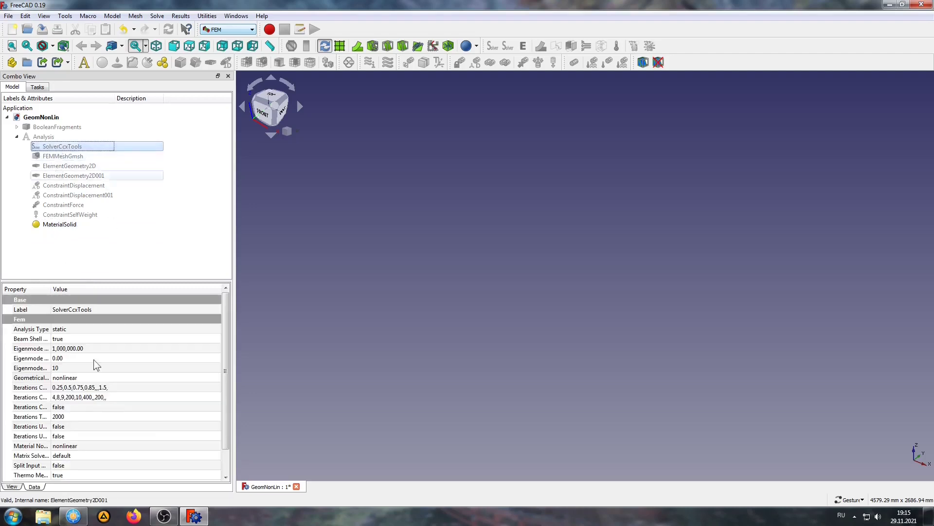
{"action": "left_click_drag", "start_coordinate": [226, 396], "coordinate": [227, 417]}
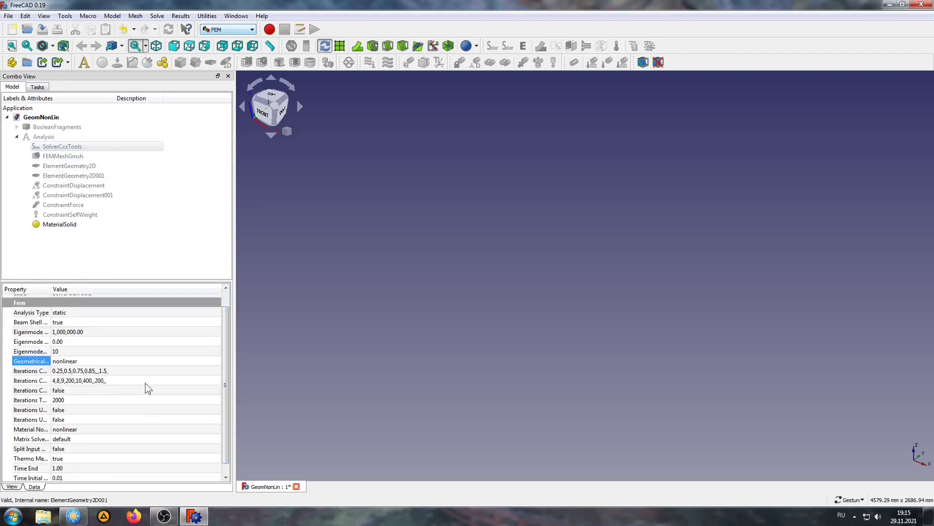
{"action": "left_click", "coordinate": [110, 360]}
{"action": "left_click", "coordinate": [97, 369]}
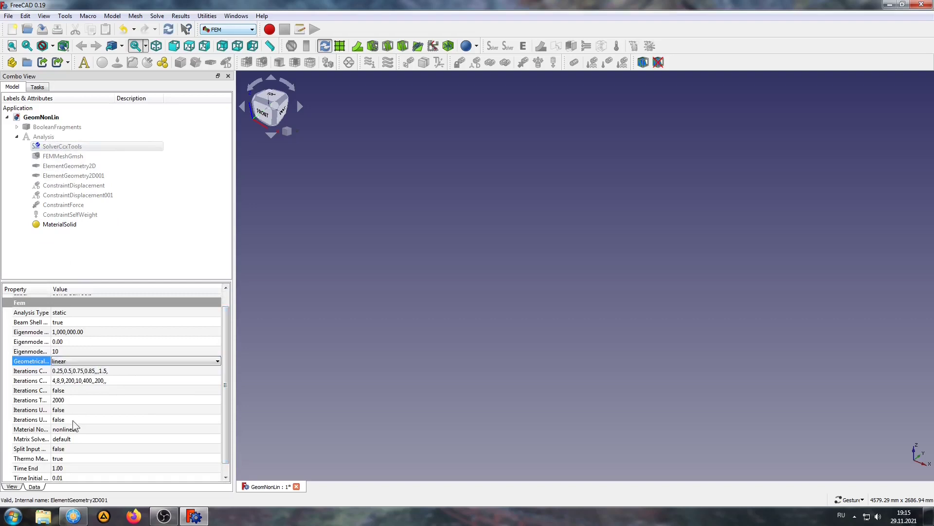
{"action": "left_click", "coordinate": [75, 428]}
{"action": "left_click", "coordinate": [132, 437]}
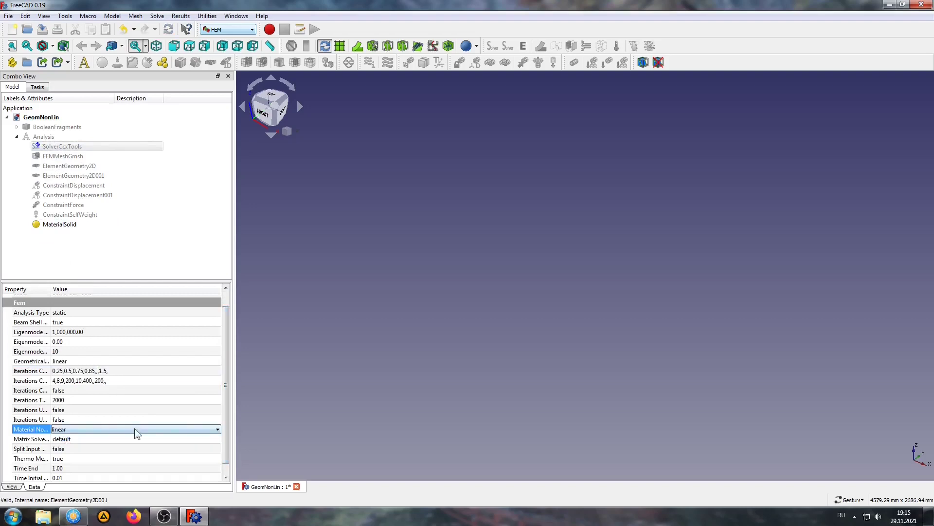
Write the .inp file and run CalculiX for the linear analysis.
{"action": "double_click", "coordinate": [60, 146]}
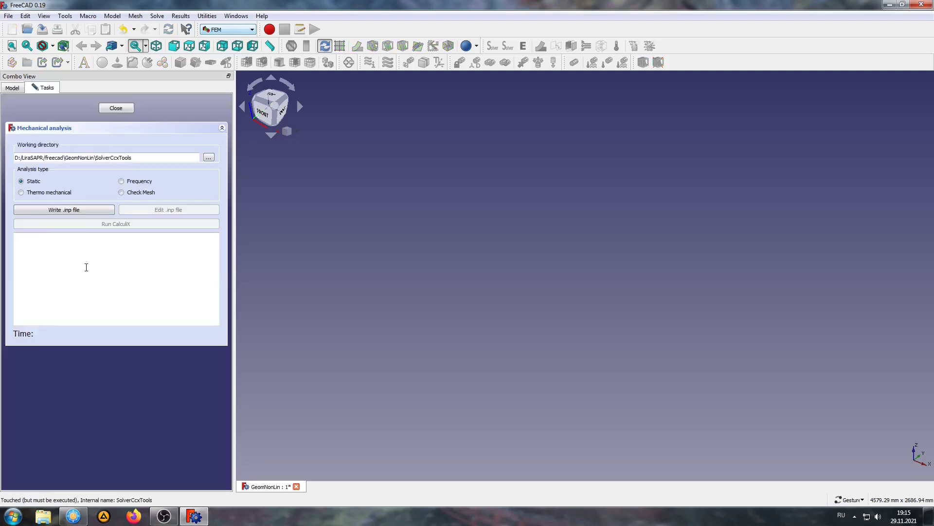
{"action": "left_click", "coordinate": [32, 211]}
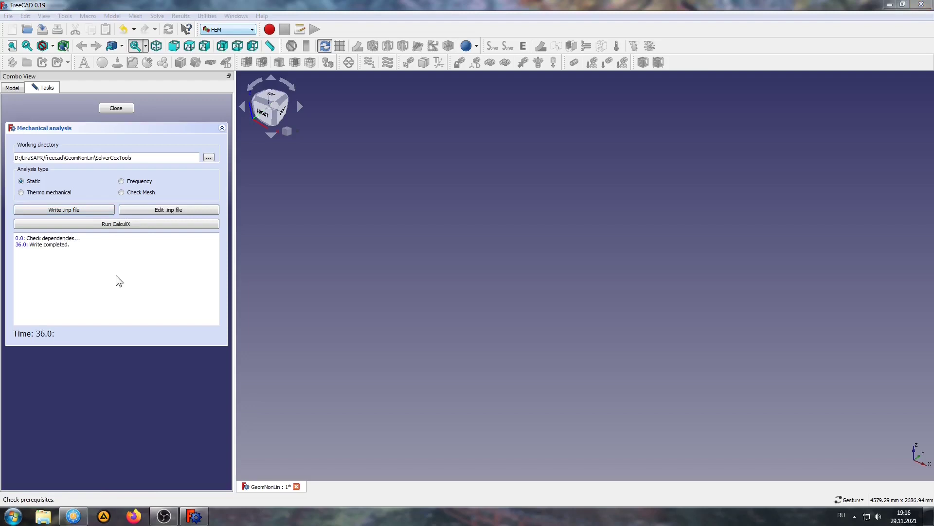
{"action": "left_click", "coordinate": [109, 225]}
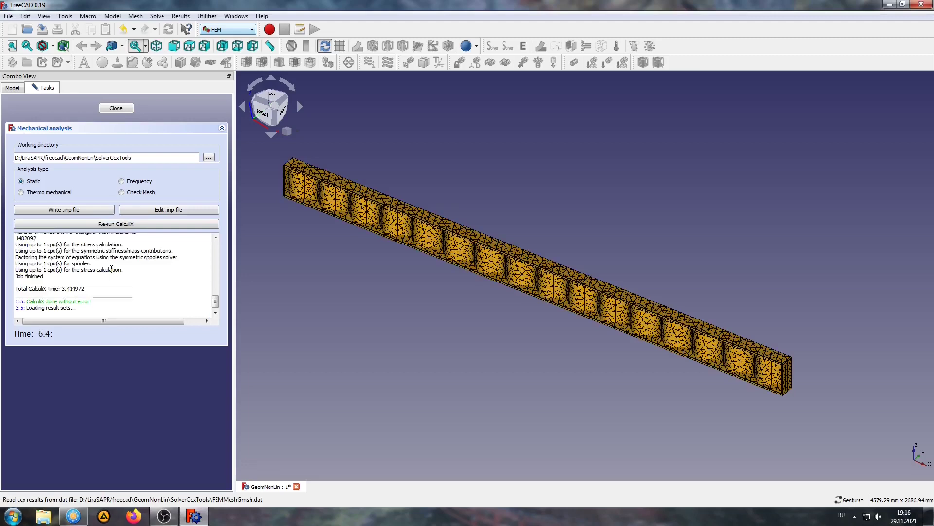
{"action": "left_click", "coordinate": [110, 106]}
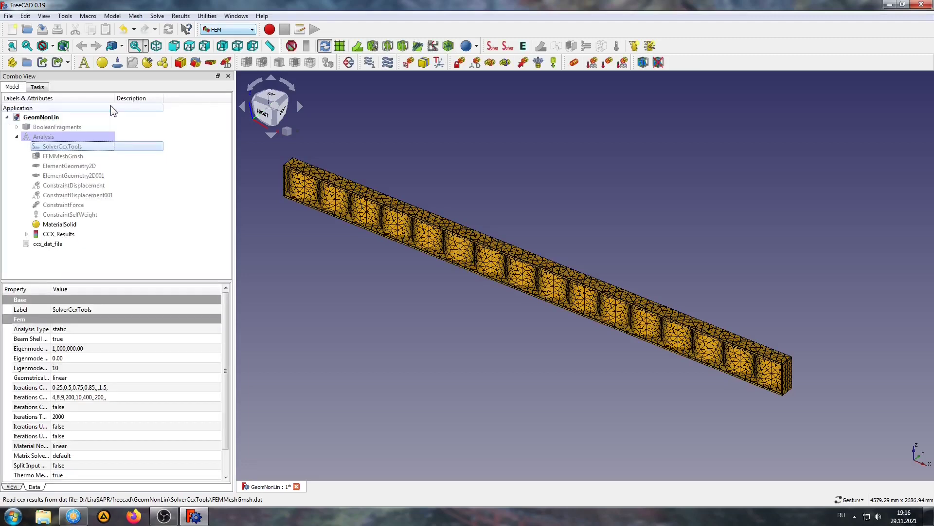
Show the new CCX_Results as a Surface coloured by von Mises Stress.
{"action": "left_click", "coordinate": [68, 236]}
{"action": "left_click", "coordinate": [340, 46]}
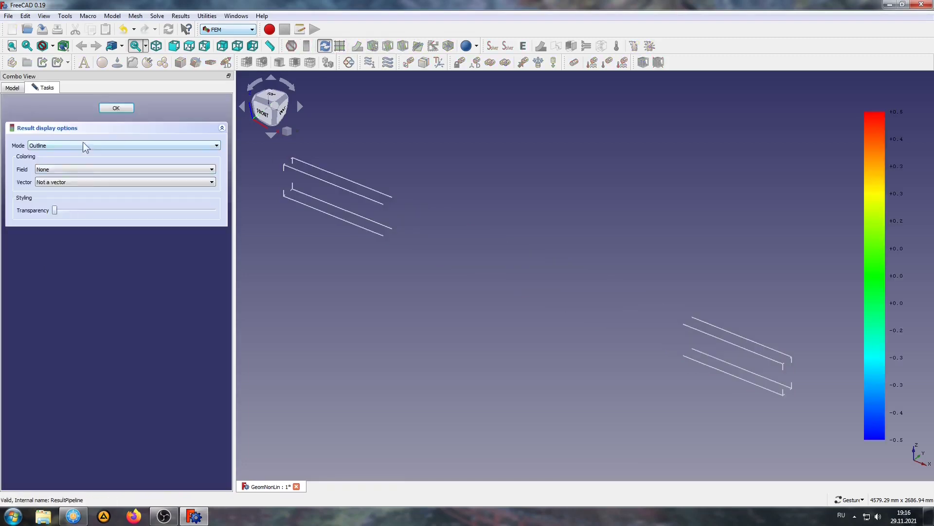
{"action": "left_click", "coordinate": [83, 145]}
{"action": "left_click", "coordinate": [62, 168]}
{"action": "left_click", "coordinate": [63, 231]}
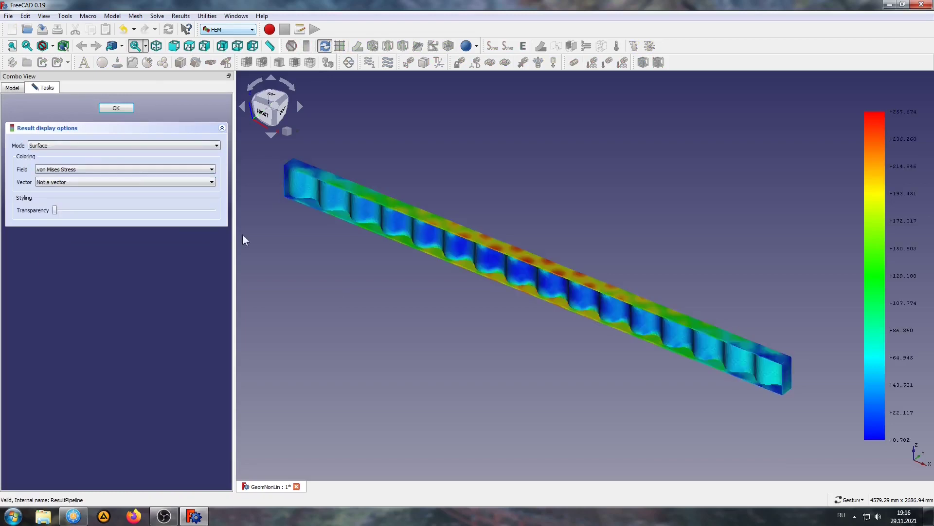
Save the von Mises stress view as picture 003.png.
{"action": "left_click", "coordinate": [65, 16]}
{"action": "left_click", "coordinate": [85, 34]}
{"action": "type", "text": "00"}
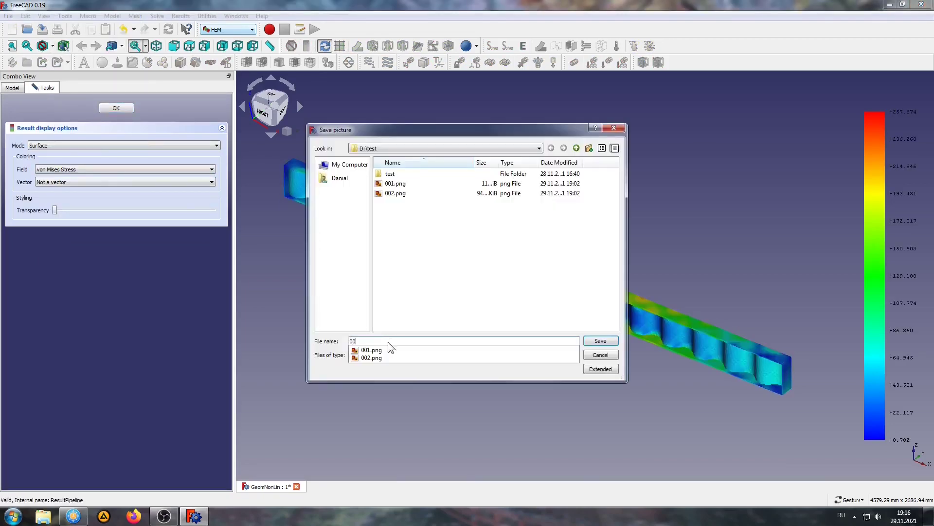
{"action": "type", "text": "3"}
{"action": "left_click", "coordinate": [600, 341]}
{"action": "left_click", "coordinate": [116, 108]}
Add a Warp filter coloured by Z displacement with warp factor 26.
{"action": "left_click", "coordinate": [357, 45]}
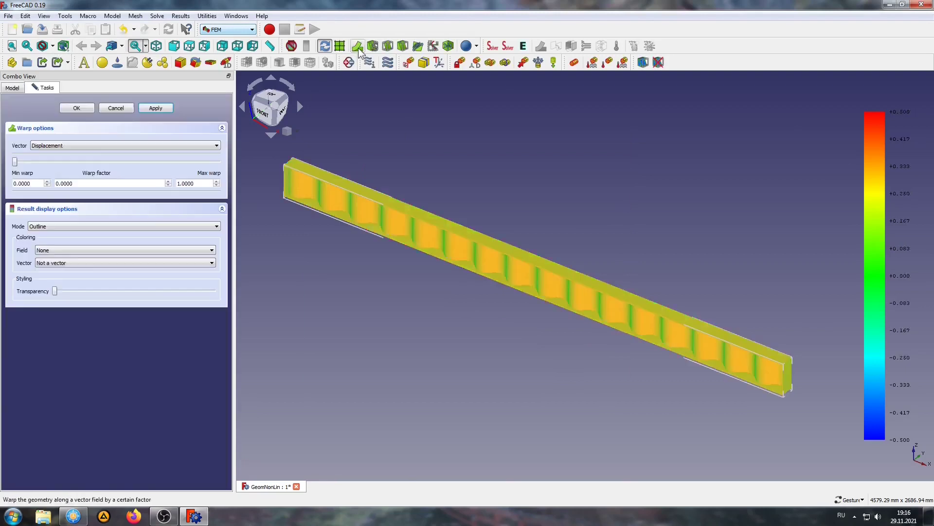
{"action": "left_click", "coordinate": [73, 227]}
{"action": "left_click", "coordinate": [56, 250]}
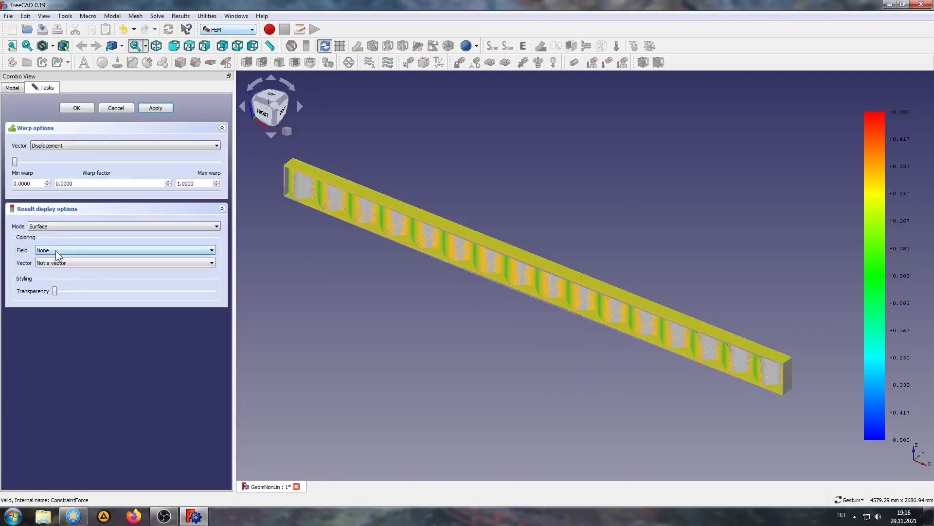
{"action": "left_click", "coordinate": [105, 264]}
{"action": "left_click", "coordinate": [57, 290]}
{"action": "left_click", "coordinate": [179, 186]}
{"action": "type", "text": "100.0000"}
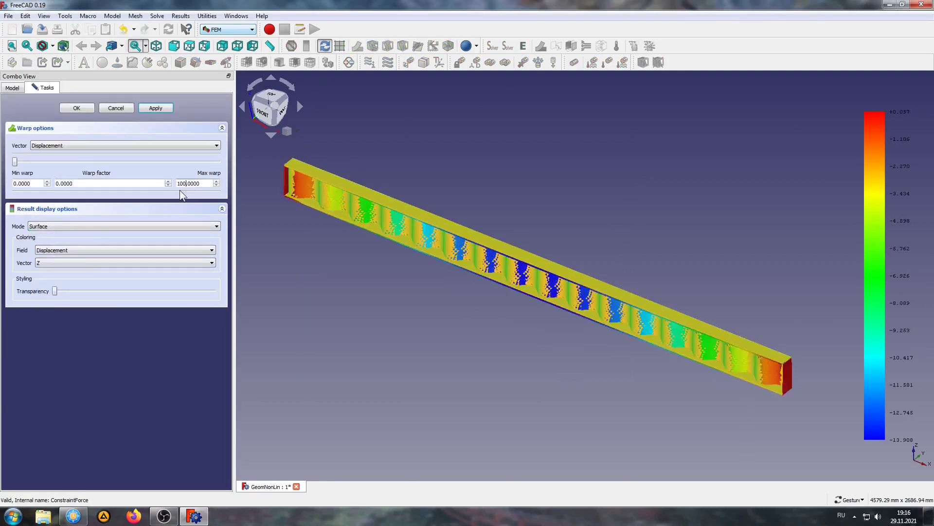
{"action": "left_click_drag", "start_coordinate": [15, 162], "coordinate": [67, 163]}
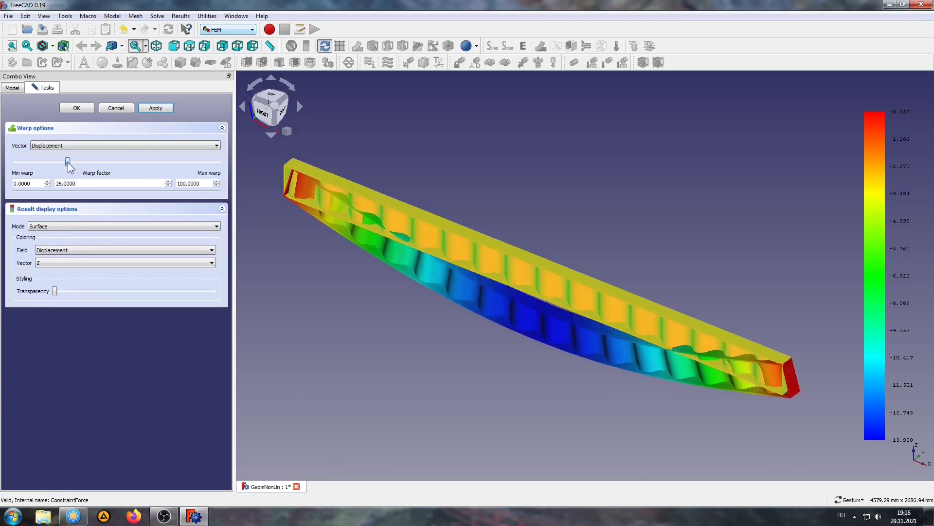
{"action": "left_click", "coordinate": [83, 108]}
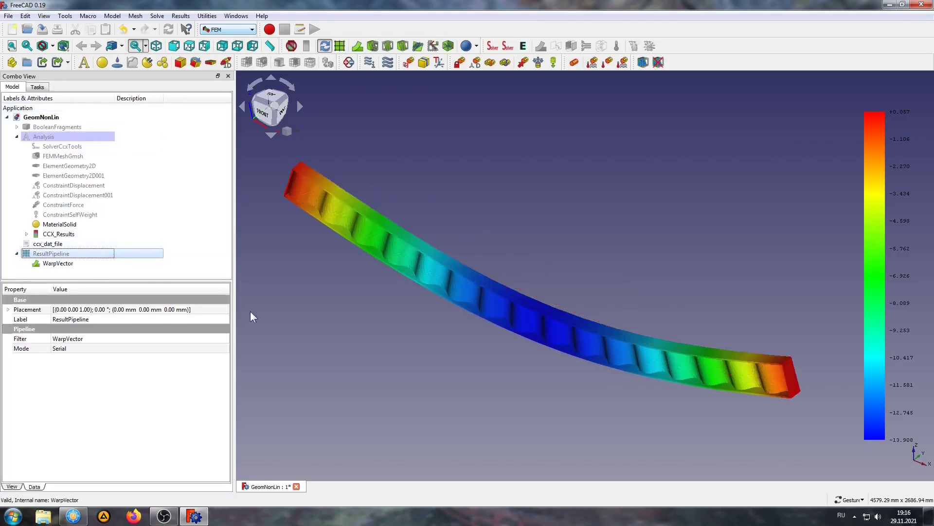
Save the warped displacement view as picture 004.png.
{"action": "left_click", "coordinate": [65, 15]}
{"action": "left_click", "coordinate": [93, 41]}
{"action": "type", "text": "00"}
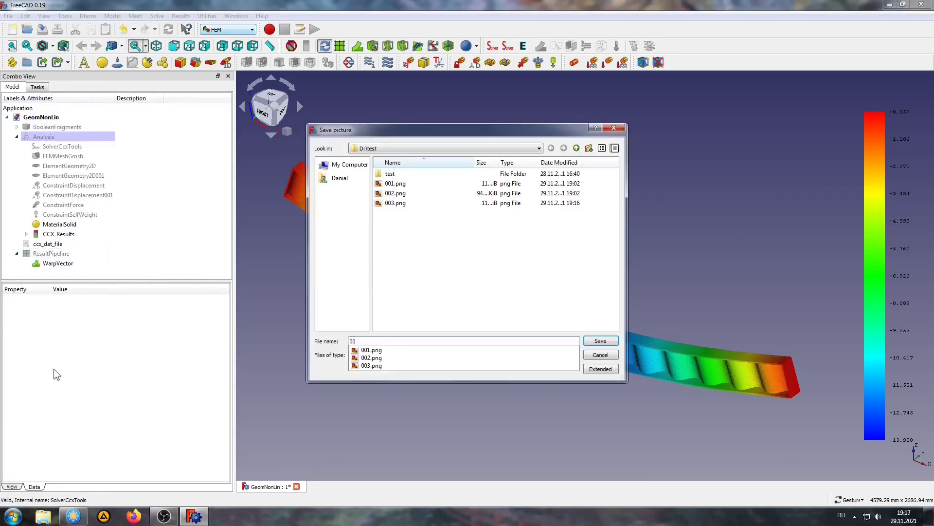
{"action": "type", "text": "4"}
{"action": "left_click", "coordinate": [601, 341]}
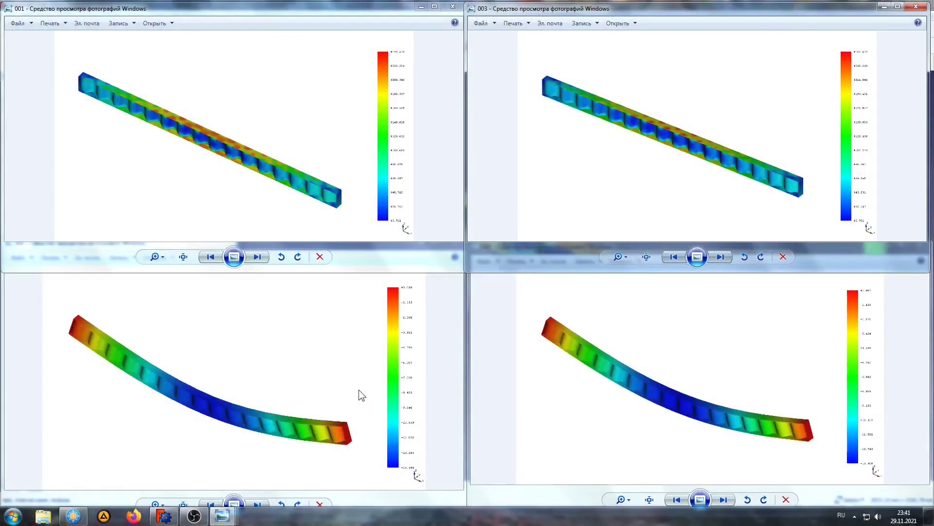
{"action": "left_click", "coordinate": [405, 452]}
{"action": "scroll", "coordinate": [405, 452], "scroll_direction": "up", "scroll_amount": 2}
{"action": "scroll", "coordinate": [322, 400], "scroll_direction": "up", "scroll_amount": 2}
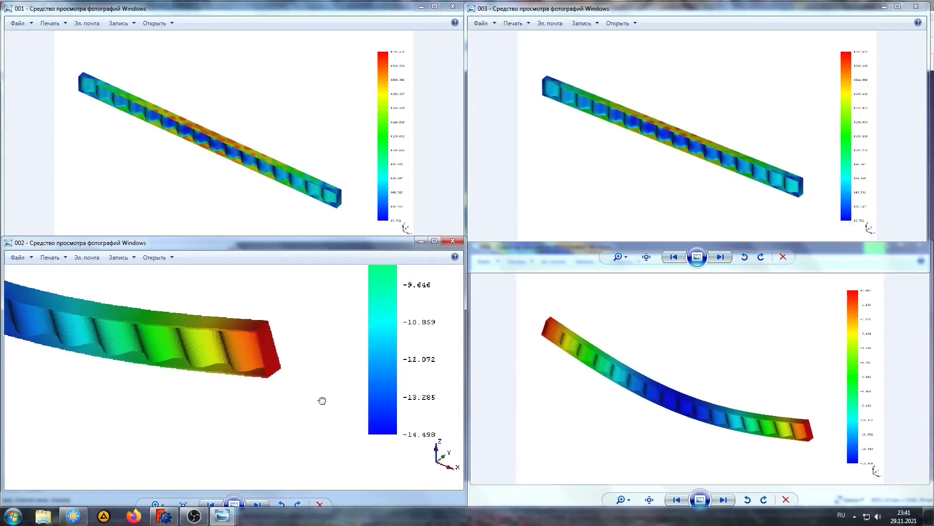
{"action": "scroll", "coordinate": [421, 433], "scroll_direction": "up", "scroll_amount": 2}
{"action": "scroll", "coordinate": [421, 434], "scroll_direction": "up", "scroll_amount": 2}
{"action": "mouse_move", "coordinate": [432, 401]}
{"action": "left_mouse_down"}
{"action": "mouse_move", "coordinate": [376, 401]}
{"action": "mouse_move", "coordinate": [432, 373]}
{"action": "left_mouse_up"}
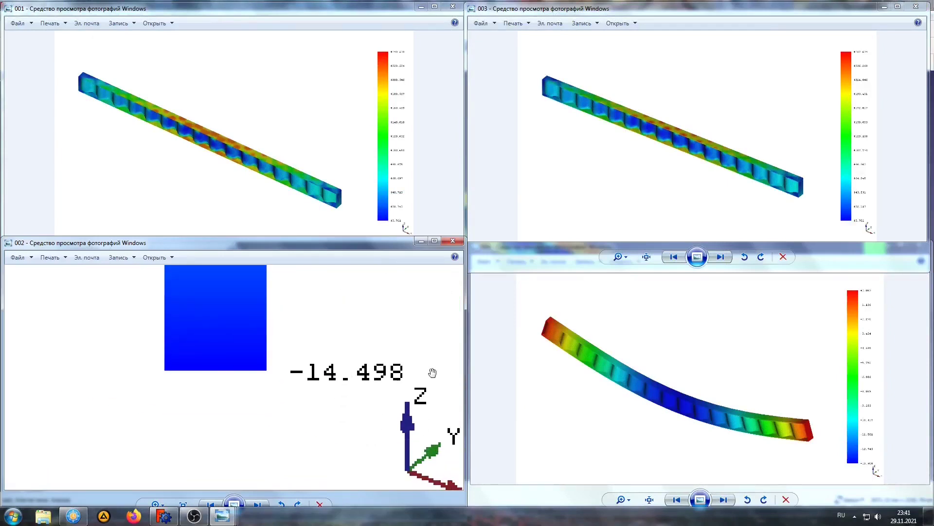
{"action": "left_click", "coordinate": [826, 417]}
{"action": "scroll", "coordinate": [857, 417], "scroll_direction": "up", "scroll_amount": 3}
{"action": "scroll", "coordinate": [831, 423], "scroll_direction": "up", "scroll_amount": 2}
{"action": "mouse_move", "coordinate": [831, 423]}
{"action": "left_mouse_down"}
{"action": "mouse_move", "coordinate": [727, 391]}
{"action": "mouse_move", "coordinate": [741, 300]}
{"action": "left_mouse_up"}
{"action": "left_click_drag", "start_coordinate": [776, 377], "coordinate": [743, 351]}
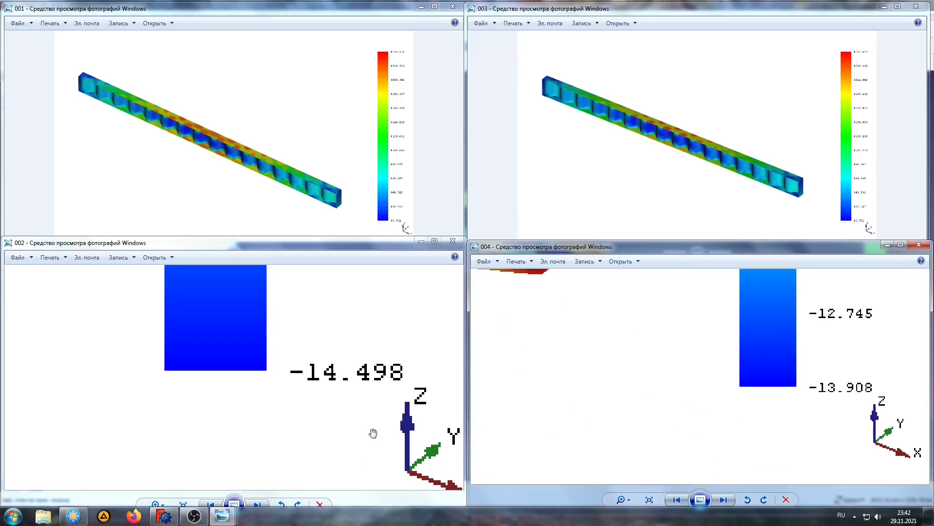
{"action": "left_click", "coordinate": [360, 362]}
{"action": "scroll", "coordinate": [363, 371], "scroll_direction": "down", "scroll_amount": 2}
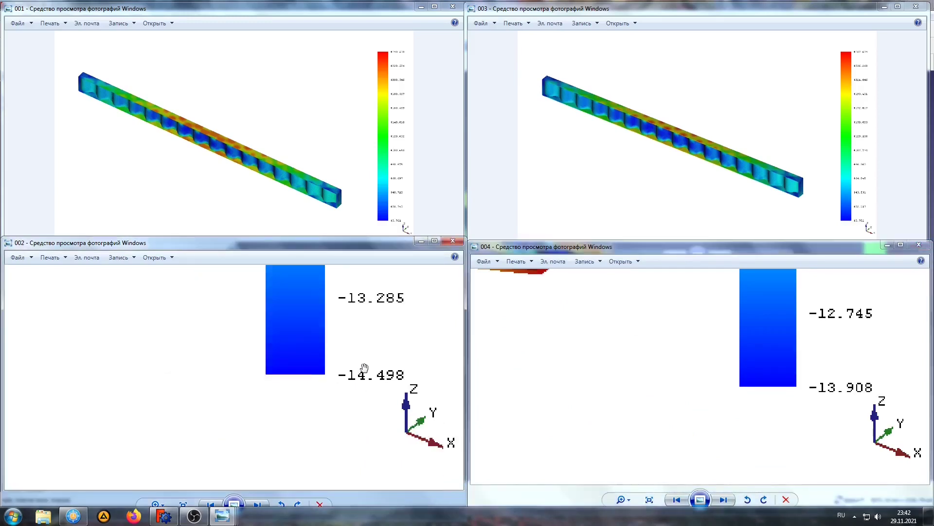
{"action": "scroll", "coordinate": [363, 372], "scroll_direction": "down", "scroll_amount": 2}
{"action": "scroll", "coordinate": [368, 374], "scroll_direction": "down", "scroll_amount": 1}
{"action": "left_click", "coordinate": [626, 360]}
{"action": "scroll", "coordinate": [626, 360], "scroll_direction": "down", "scroll_amount": 2}
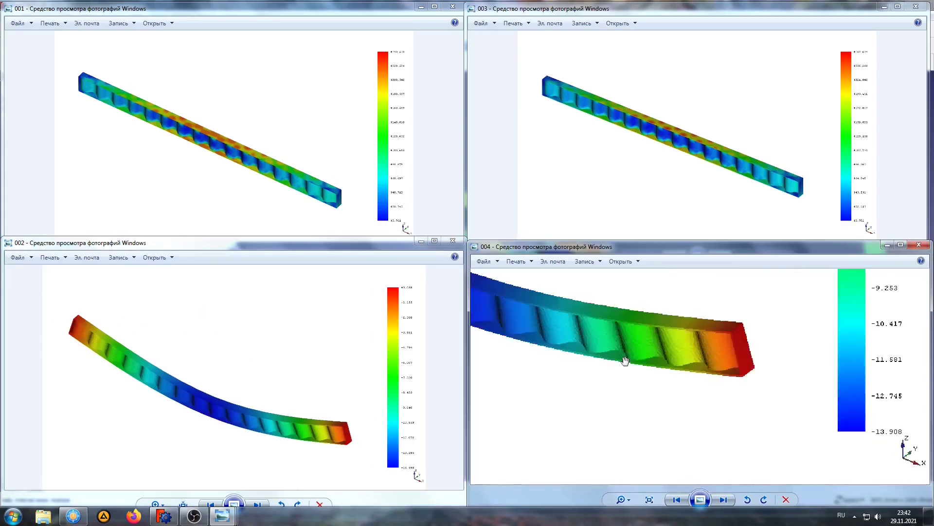
{"action": "scroll", "coordinate": [626, 360], "scroll_direction": "down", "scroll_amount": 2}
{"action": "left_click", "coordinate": [265, 162]}
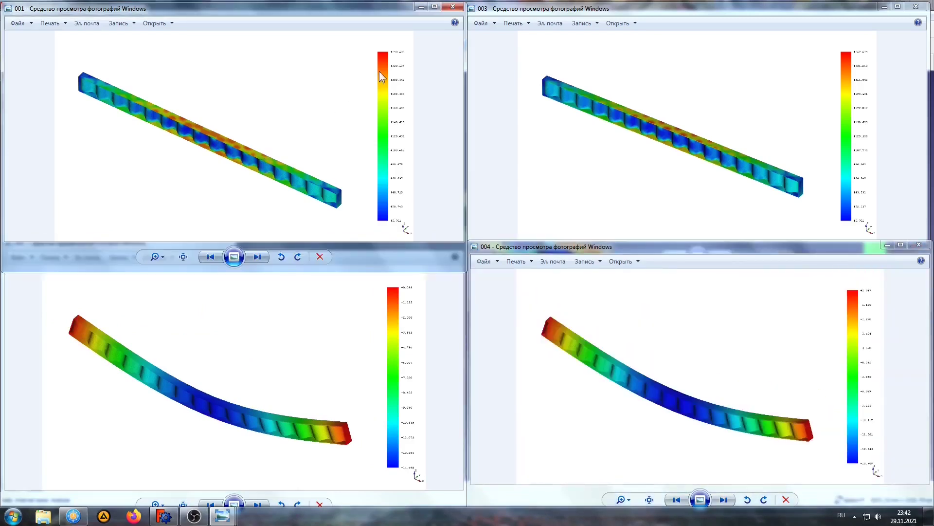
{"action": "scroll", "coordinate": [379, 71], "scroll_direction": "up", "scroll_amount": 3}
{"action": "left_click_drag", "start_coordinate": [380, 67], "coordinate": [306, 114]}
{"action": "scroll", "coordinate": [426, 63], "scroll_direction": "up", "scroll_amount": 2}
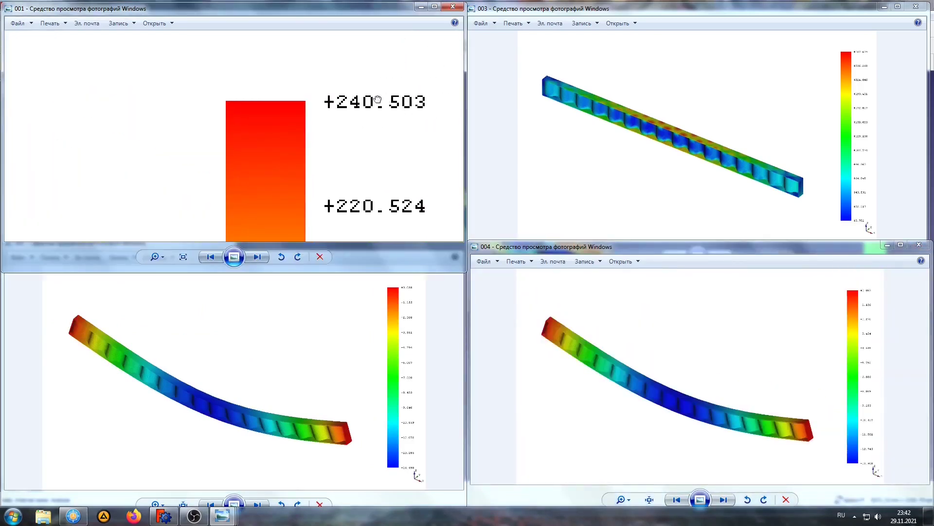
{"action": "left_click", "coordinate": [816, 128]}
{"action": "scroll", "coordinate": [872, 64], "scroll_direction": "up", "scroll_amount": 3}
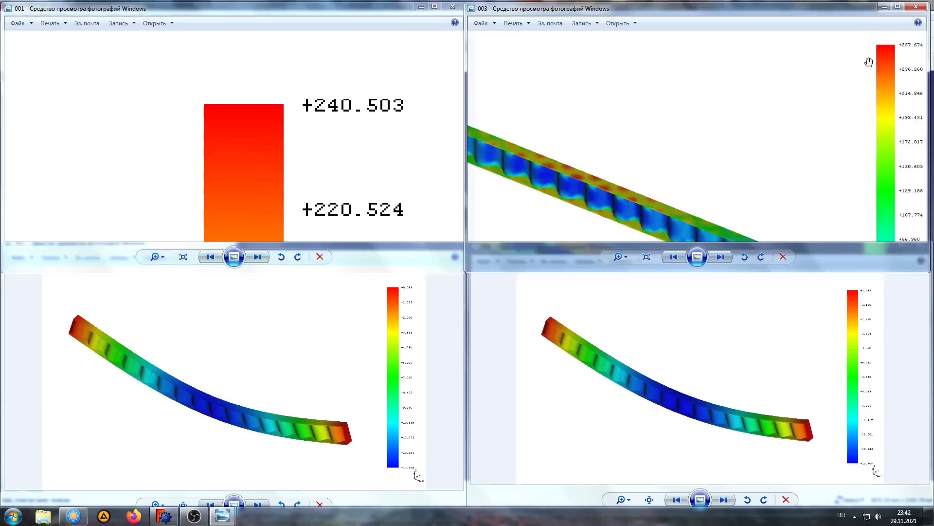
{"action": "scroll", "coordinate": [872, 66], "scroll_direction": "up", "scroll_amount": 2}
{"action": "mouse_move", "coordinate": [872, 67]}
{"action": "left_mouse_down"}
{"action": "mouse_move", "coordinate": [806, 115]}
{"action": "mouse_move", "coordinate": [794, 150]}
{"action": "left_mouse_up"}
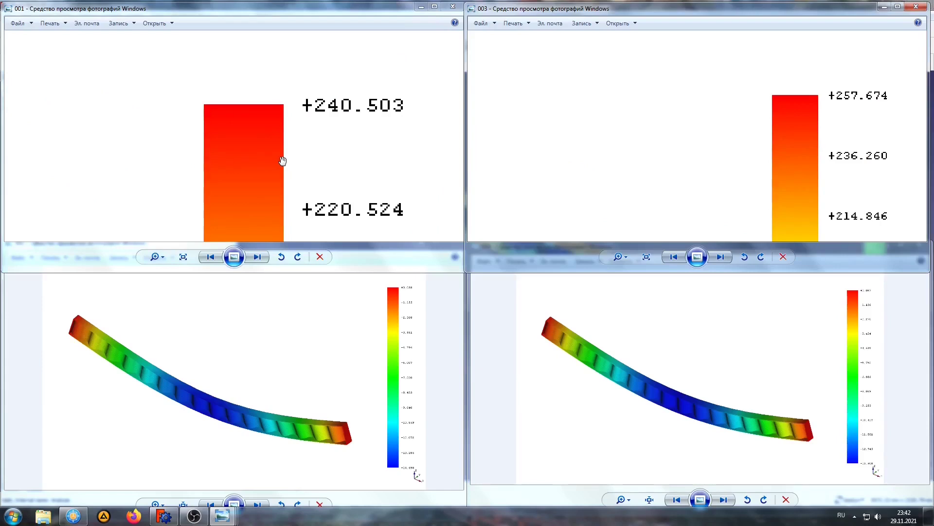
{"action": "left_click", "coordinate": [315, 154]}
{"action": "scroll", "coordinate": [316, 152], "scroll_direction": "down", "scroll_amount": 2}
{"action": "scroll", "coordinate": [319, 153], "scroll_direction": "down", "scroll_amount": 2}
{"action": "scroll", "coordinate": [319, 152], "scroll_direction": "down", "scroll_amount": 2}
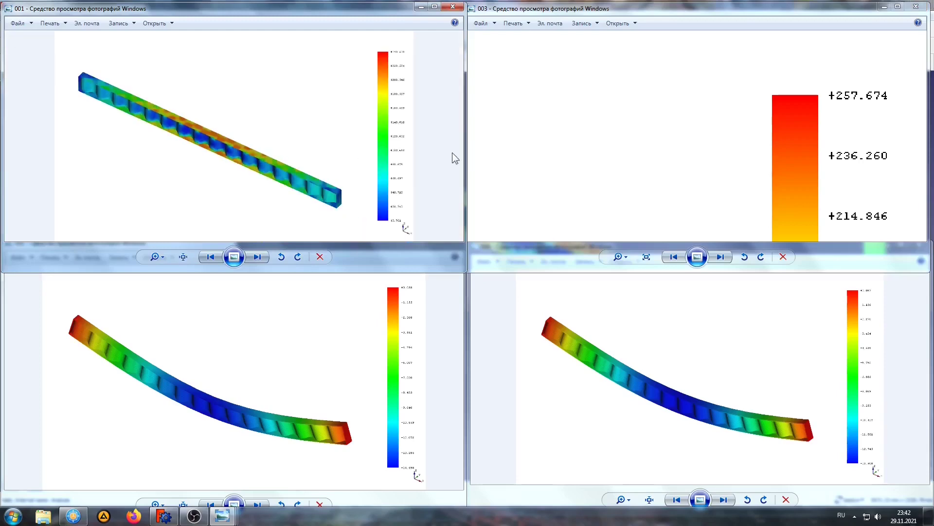
{"action": "left_click", "coordinate": [556, 149]}
{"action": "scroll", "coordinate": [556, 149], "scroll_direction": "down", "scroll_amount": 2}
{"action": "scroll", "coordinate": [557, 148], "scroll_direction": "down", "scroll_amount": 2}
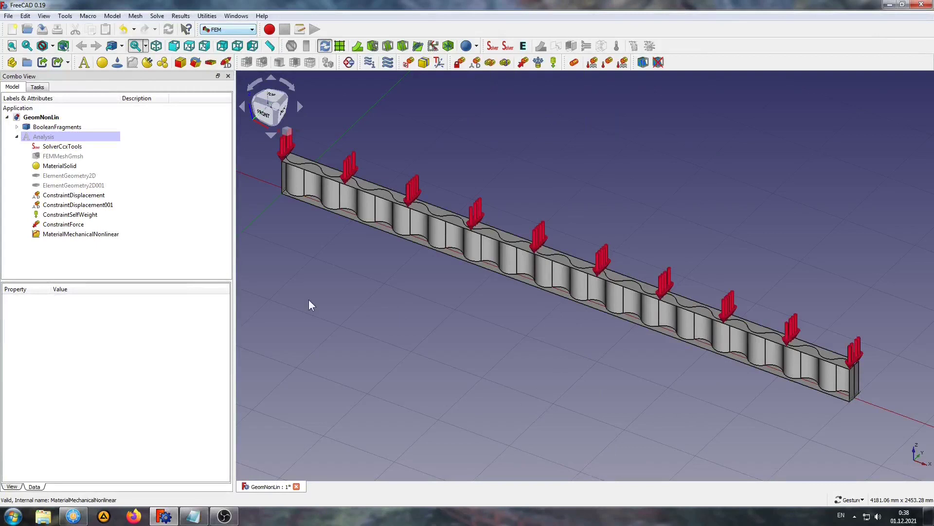
Check the nonlinear material's yield points, then write the CalculiX .inp file.
{"action": "left_click", "coordinate": [83, 234]}
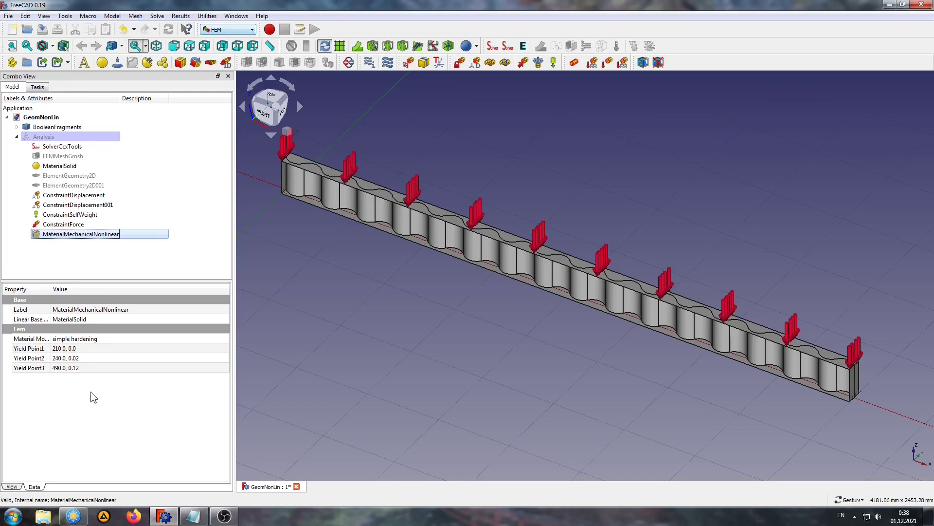
{"action": "left_click", "coordinate": [58, 149]}
{"action": "double_click", "coordinate": [59, 150]}
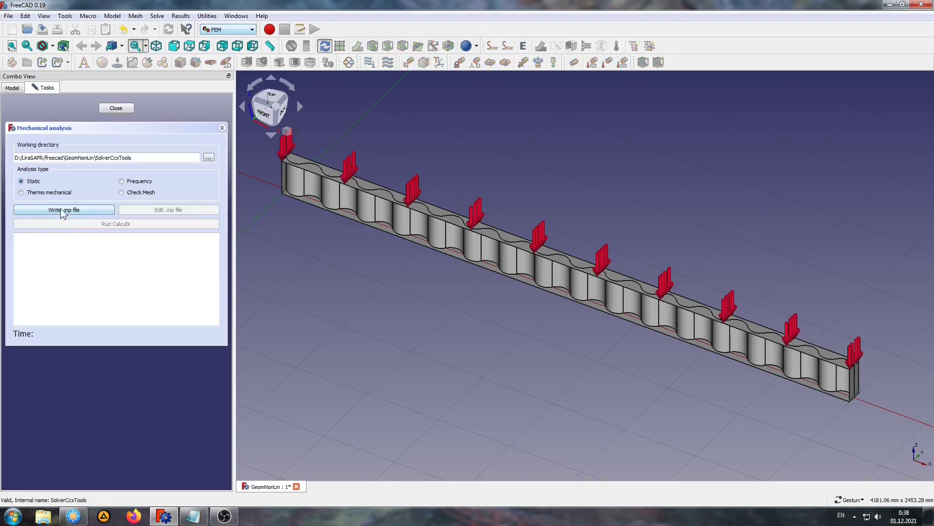
{"action": "left_click", "coordinate": [60, 208]}
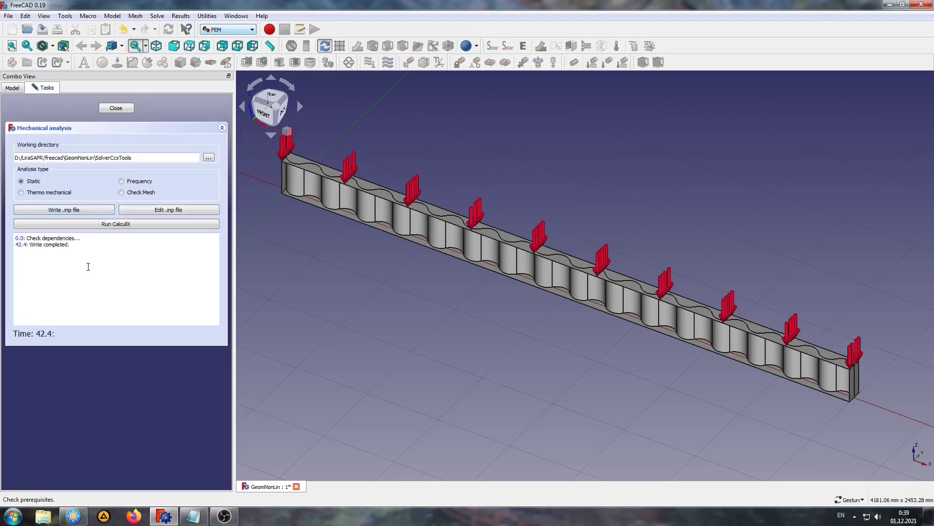
Open FEMMeshGmsh.inp in the editor and locate the *PLASTIC curve data lines.
{"action": "left_click", "coordinate": [158, 209]}
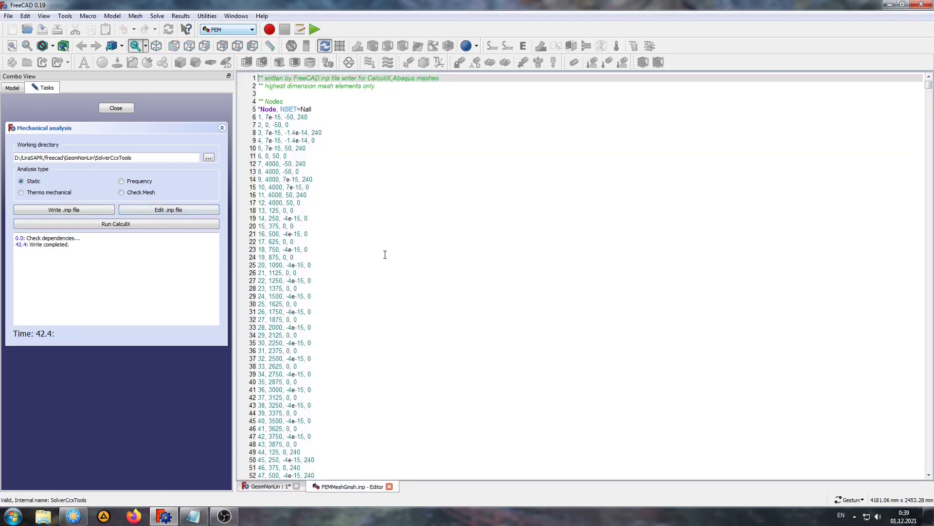
{"action": "left_click", "coordinate": [194, 516]}
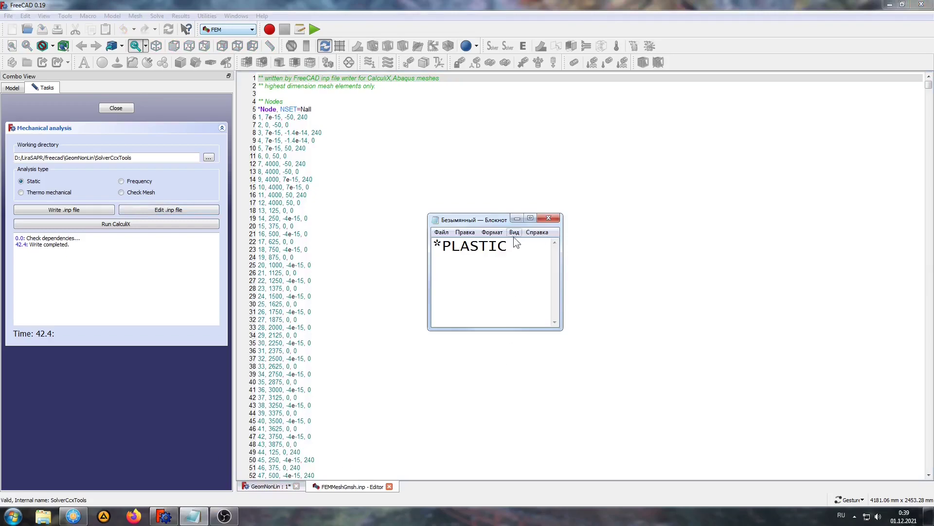
{"action": "left_click", "coordinate": [446, 154]}
{"action": "left_click_drag", "start_coordinate": [928, 85], "coordinate": [928, 422]}
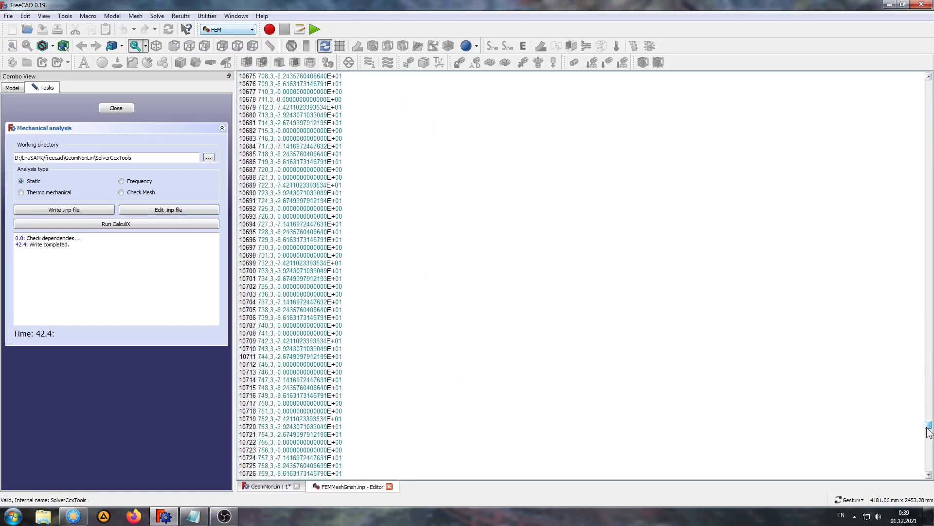
{"action": "scroll", "coordinate": [784, 372], "scroll_direction": "up", "scroll_amount": 5}
{"action": "scroll", "coordinate": [784, 372], "scroll_direction": "up", "scroll_amount": 7}
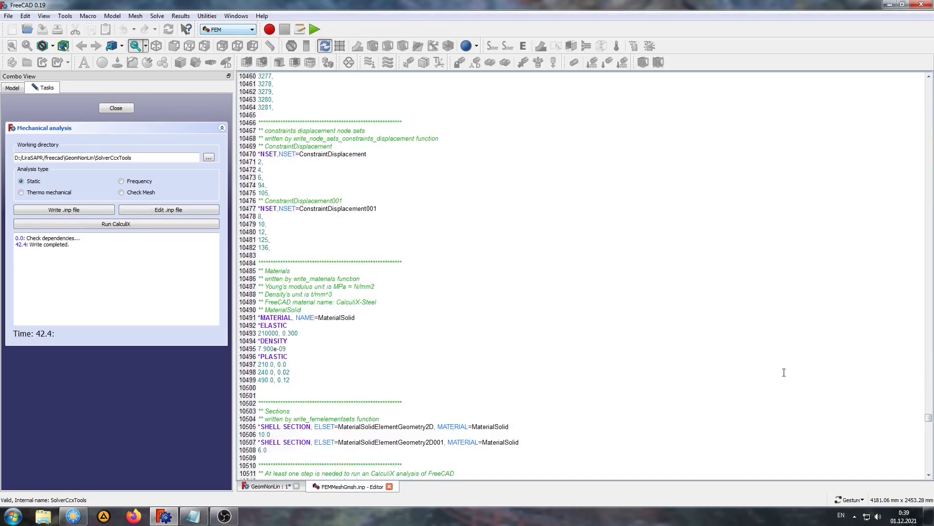
{"action": "scroll", "coordinate": [784, 373], "scroll_direction": "up", "scroll_amount": 7}
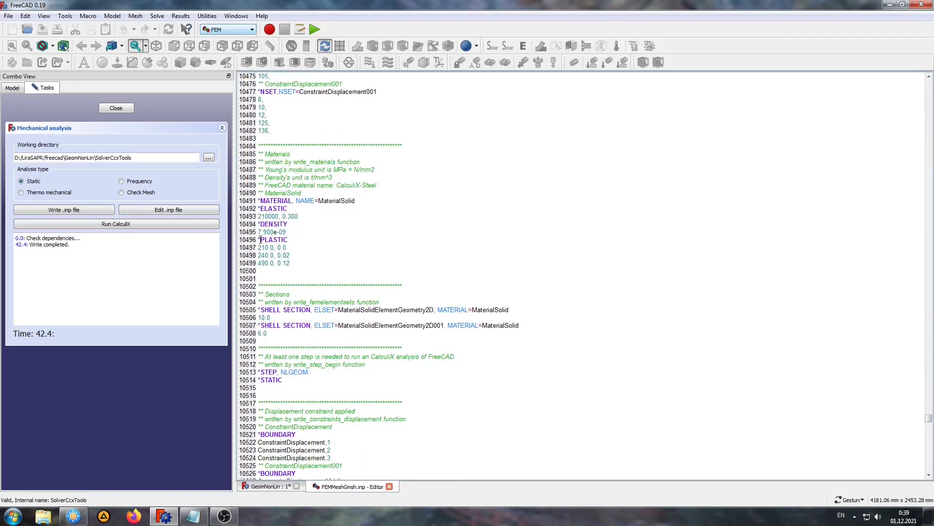
{"action": "left_click_drag", "start_coordinate": [258, 239], "coordinate": [292, 239]}
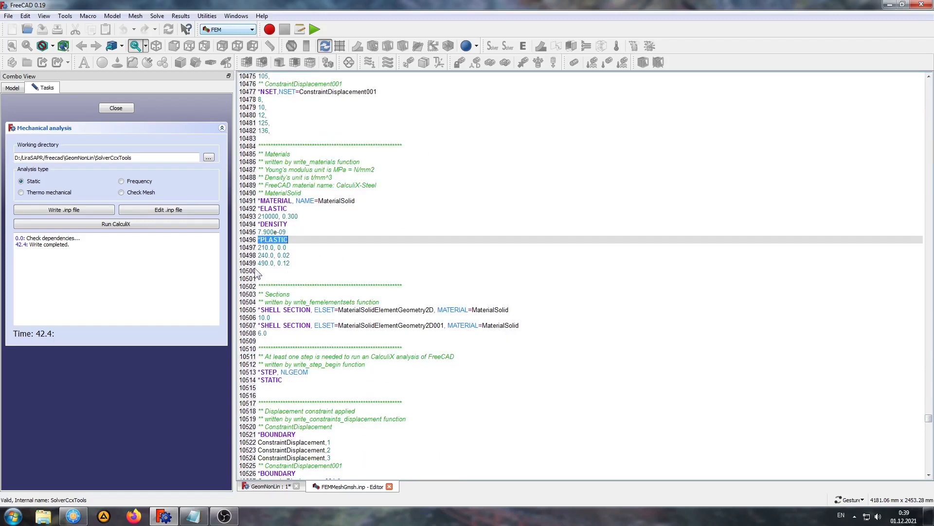
{"action": "left_click", "coordinate": [298, 247]}
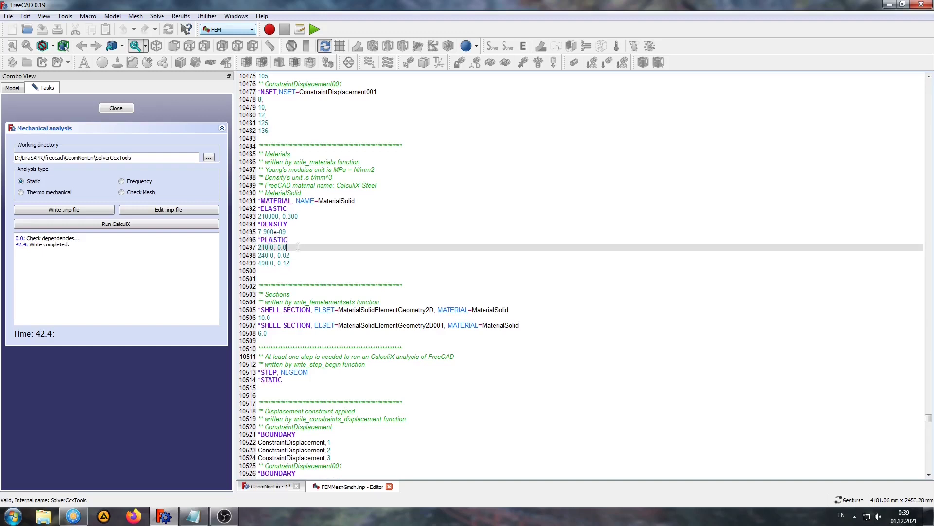
{"action": "left_click", "coordinate": [299, 264]}
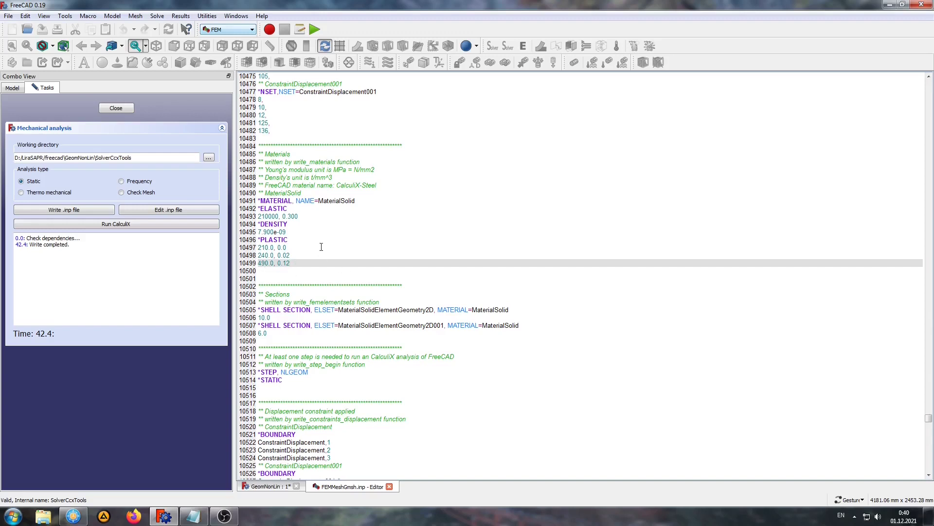
Insert plastic points 215.0, 0.02 and 365.0, 0.06, then close the edited file.
{"action": "left_click", "coordinate": [289, 247]}
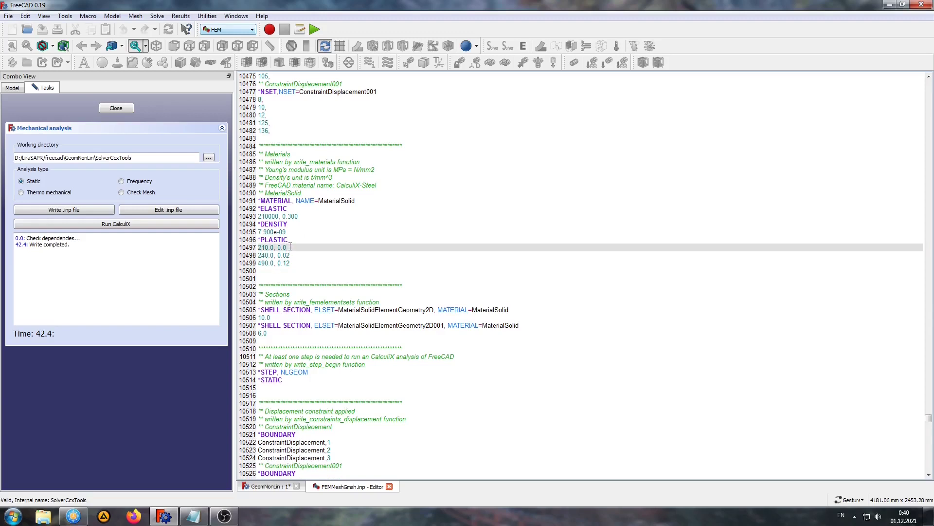
{"action": "key", "text": "Return"}
{"action": "type", "text": "215.0, 0.02"}
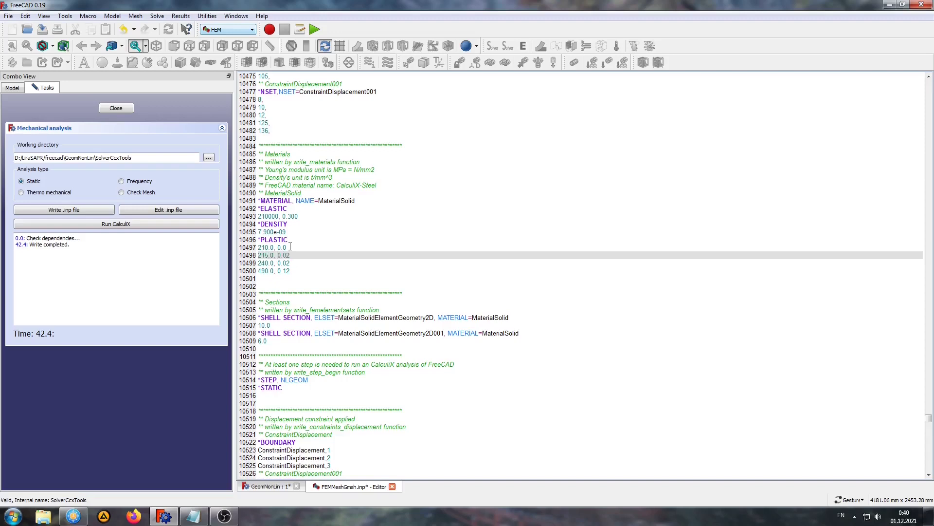
{"action": "key", "text": "Down"}
{"action": "key", "text": "Return"}
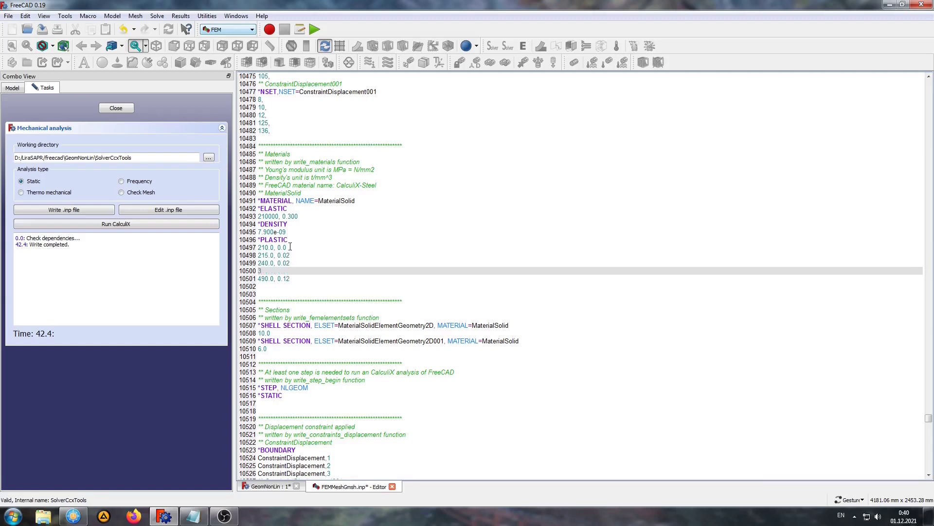
{"action": "type", "text": "65.0, "}
{"action": "type", "text": "0"}
{"action": "type", "text": ".06"}
{"action": "left_click", "coordinate": [300, 258]}
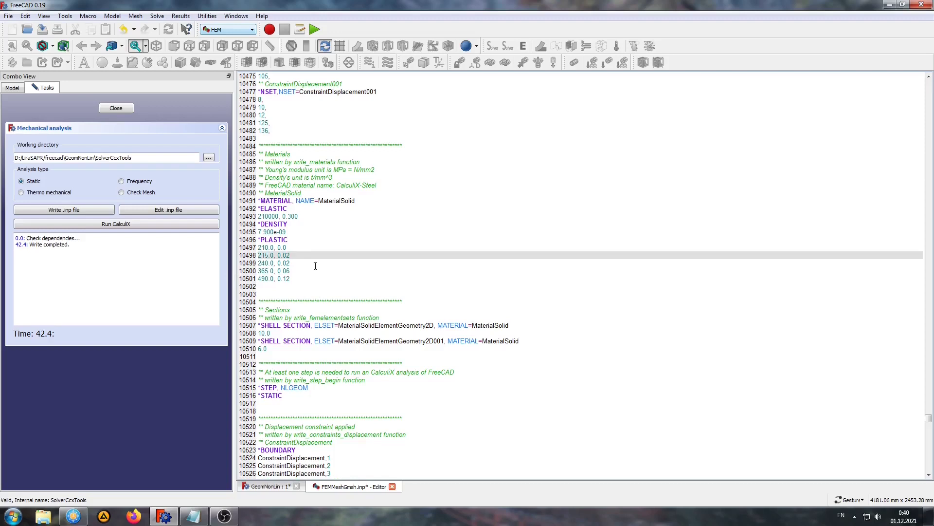
{"action": "left_click", "coordinate": [393, 486]}
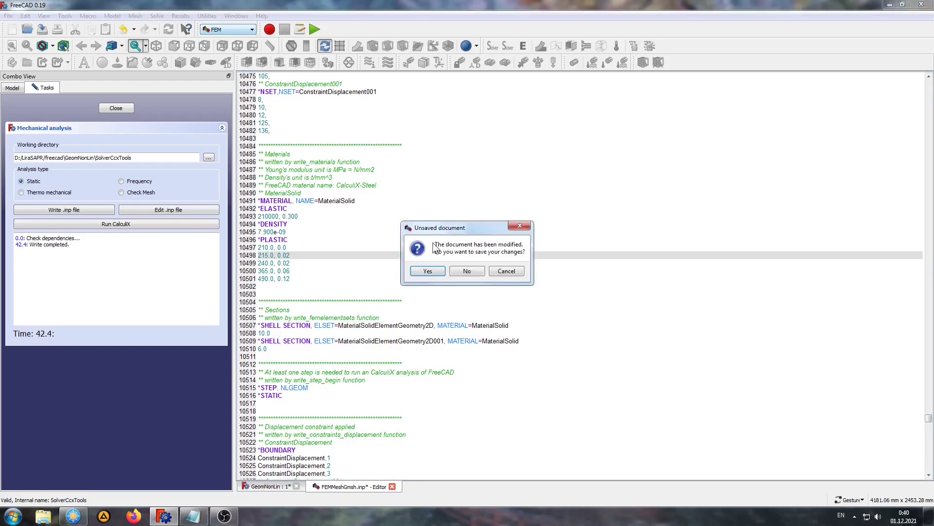
Save the edited .inp, rerun CalculiX, and open the CCX_Results display options.
{"action": "left_click", "coordinate": [424, 270]}
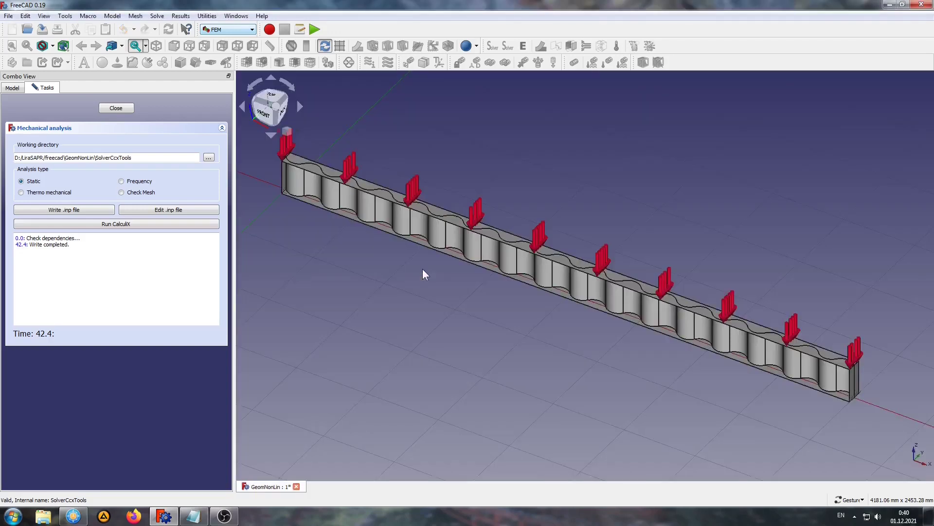
{"action": "left_click", "coordinate": [104, 224]}
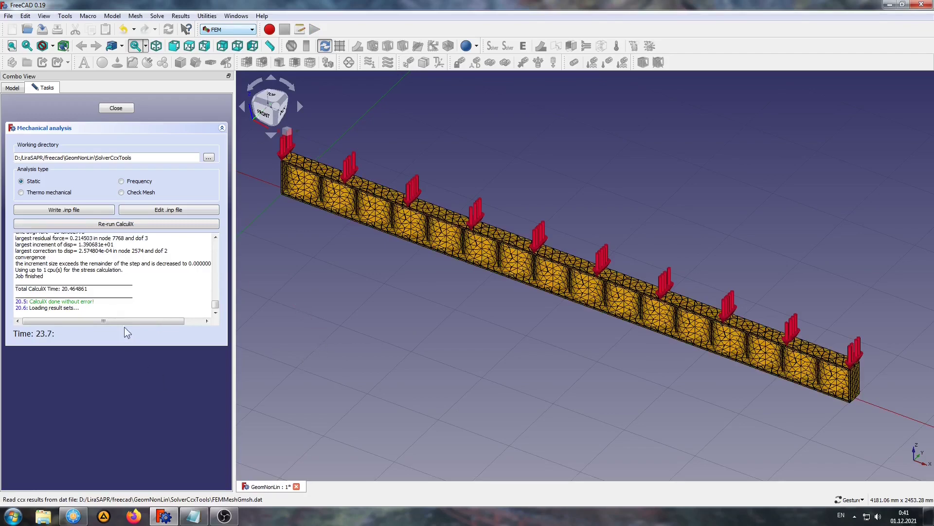
{"action": "left_click", "coordinate": [116, 108]}
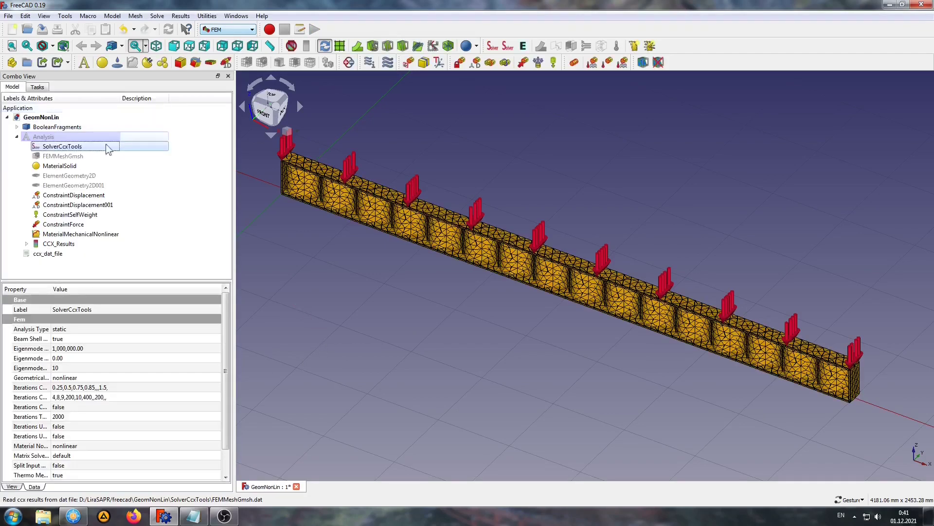
{"action": "double_click", "coordinate": [62, 247]}
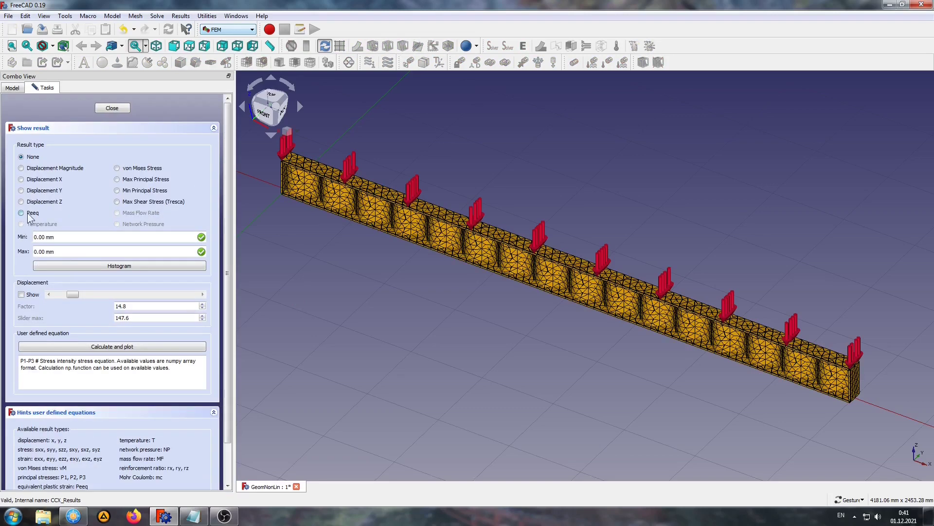
Display Peeq on the deformed beam at displacement factor 23.6, zooming to the strained flange.
{"action": "left_click", "coordinate": [21, 213]}
{"action": "left_click", "coordinate": [21, 294]}
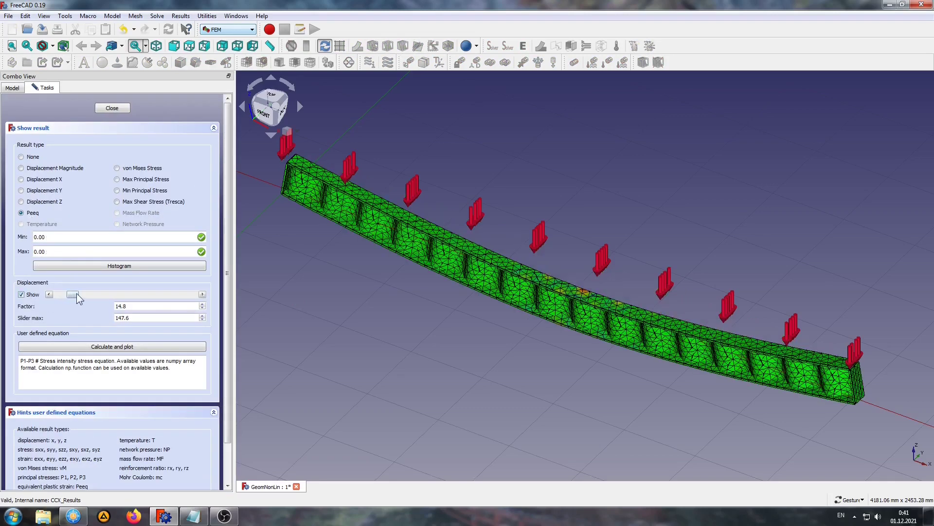
{"action": "left_click_drag", "start_coordinate": [78, 298], "coordinate": [87, 298]}
{"action": "left_click_drag", "start_coordinate": [532, 302], "coordinate": [338, 286]}
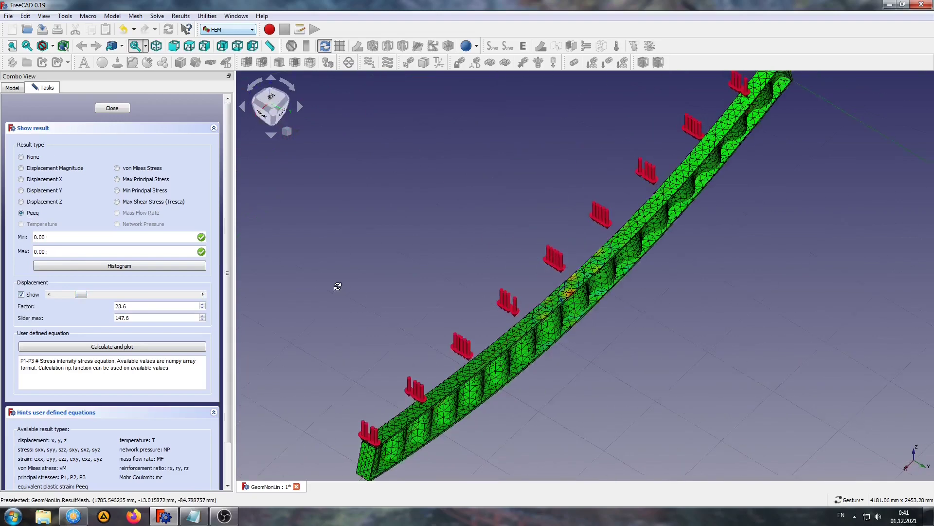
{"action": "scroll", "coordinate": [588, 290], "scroll_direction": "up", "scroll_amount": 3}
{"action": "scroll", "coordinate": [588, 291], "scroll_direction": "up", "scroll_amount": 3}
{"action": "scroll", "coordinate": [564, 265], "scroll_direction": "up", "scroll_amount": 2}
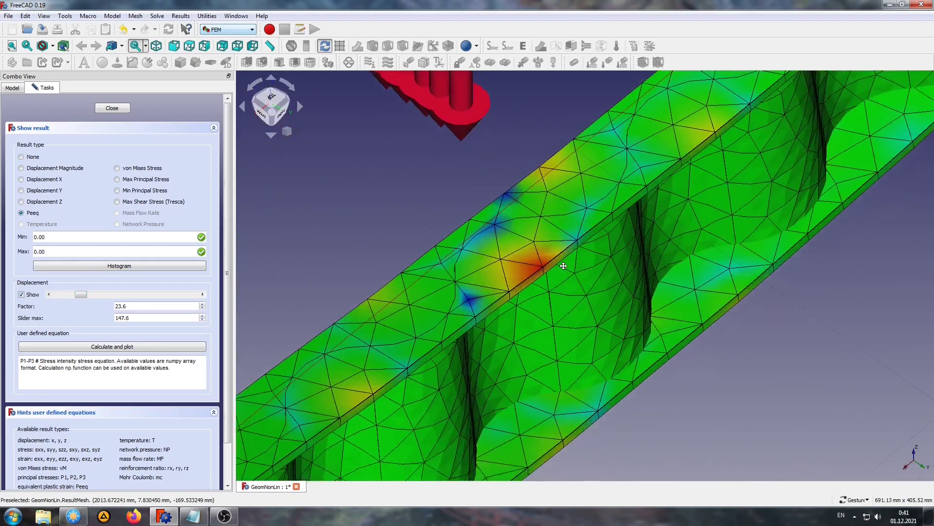
{"action": "right_click_drag", "start_coordinate": [564, 266], "coordinate": [535, 217]}
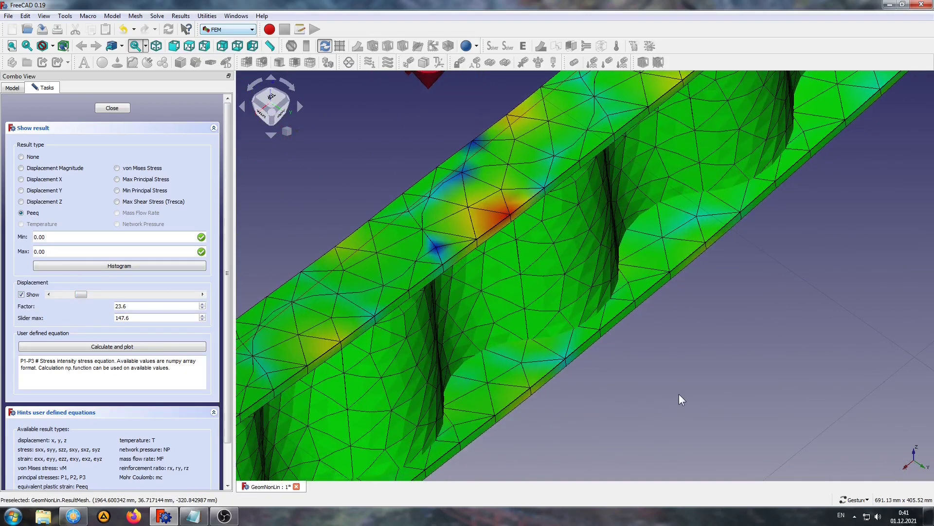